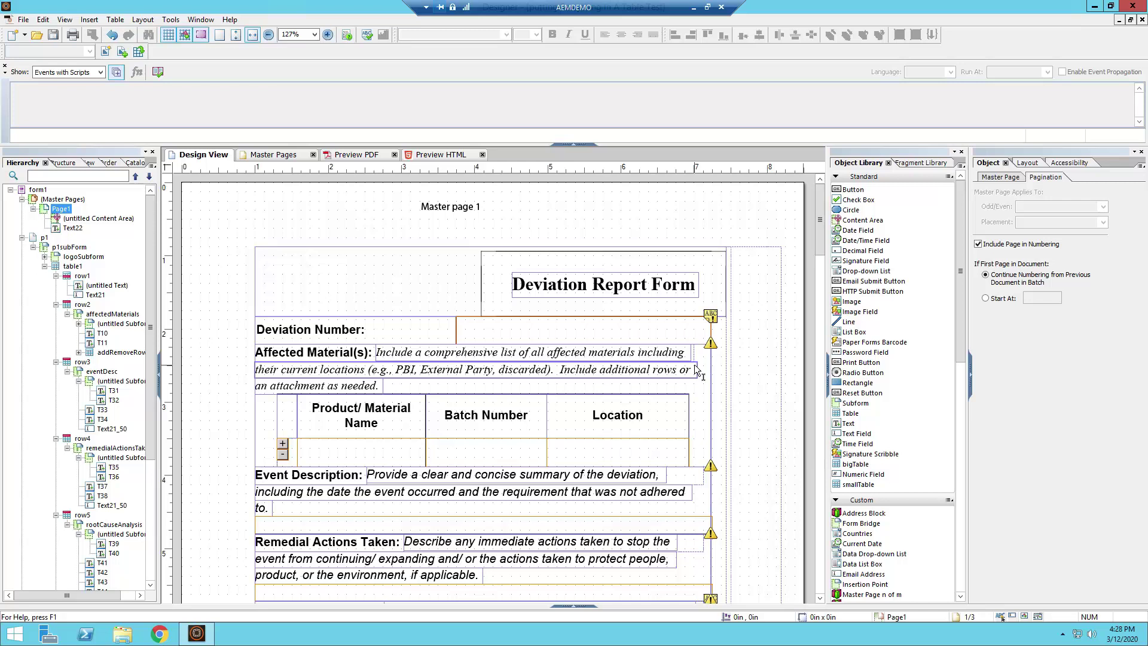
Step: Preview the PDF and test how the Deviation Number field resizes, then return to design view
{"action": "left_click", "coordinate": [361, 156]}
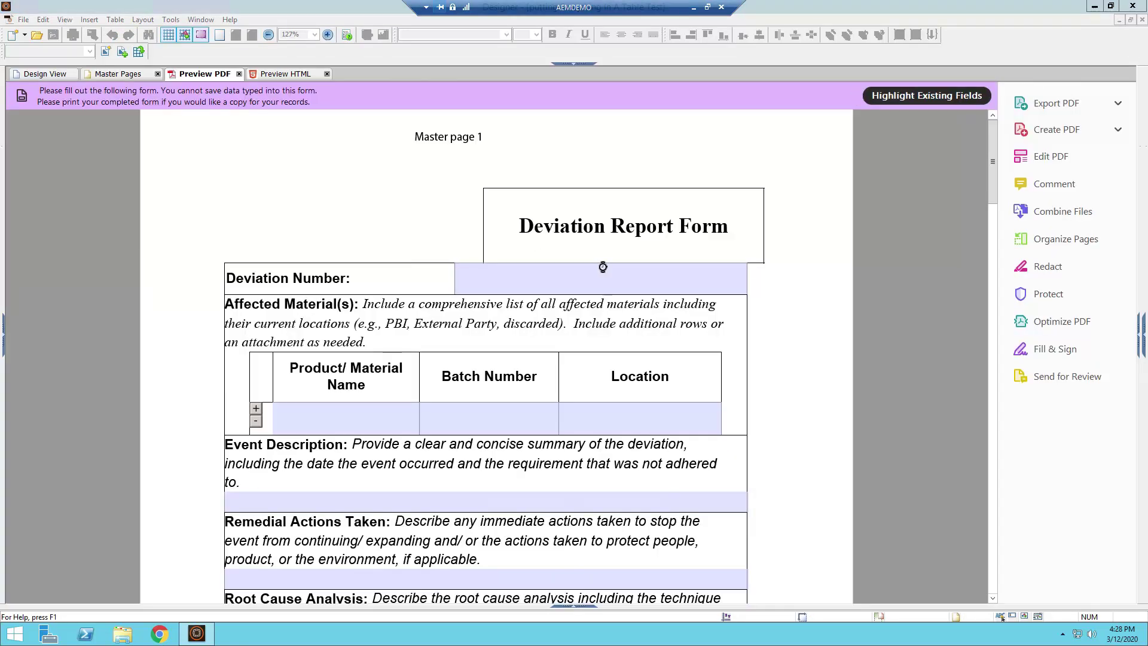
{"action": "left_click", "coordinate": [603, 267]}
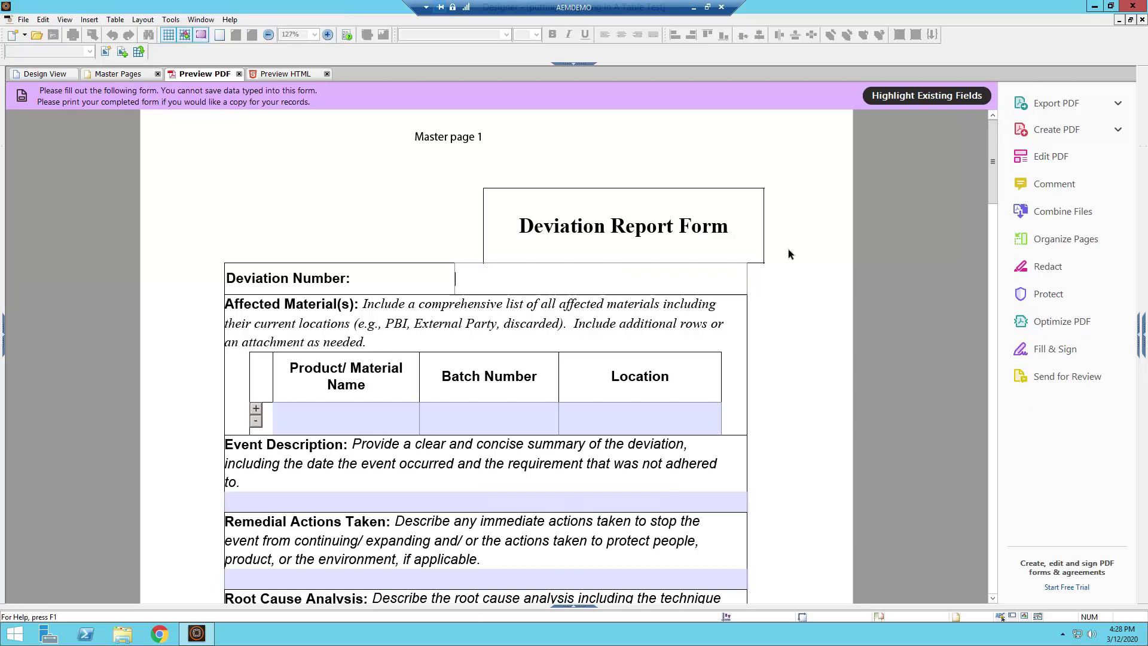
{"action": "left_click", "coordinate": [827, 282]}
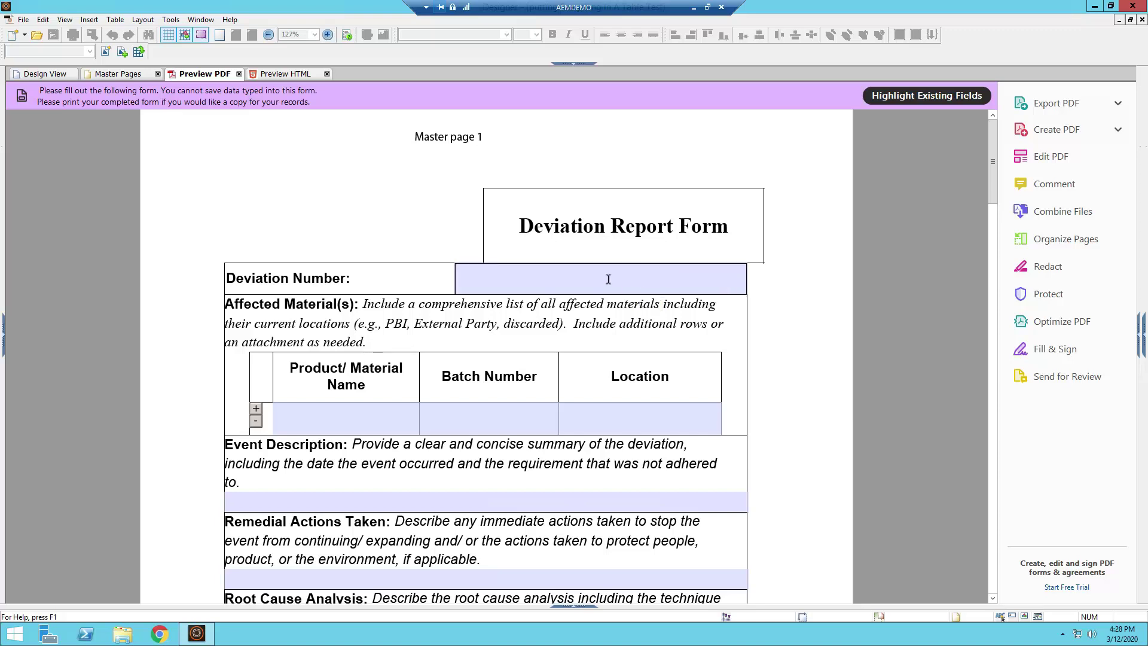
{"action": "left_click", "coordinate": [680, 280]}
{"action": "left_click", "coordinate": [767, 279]}
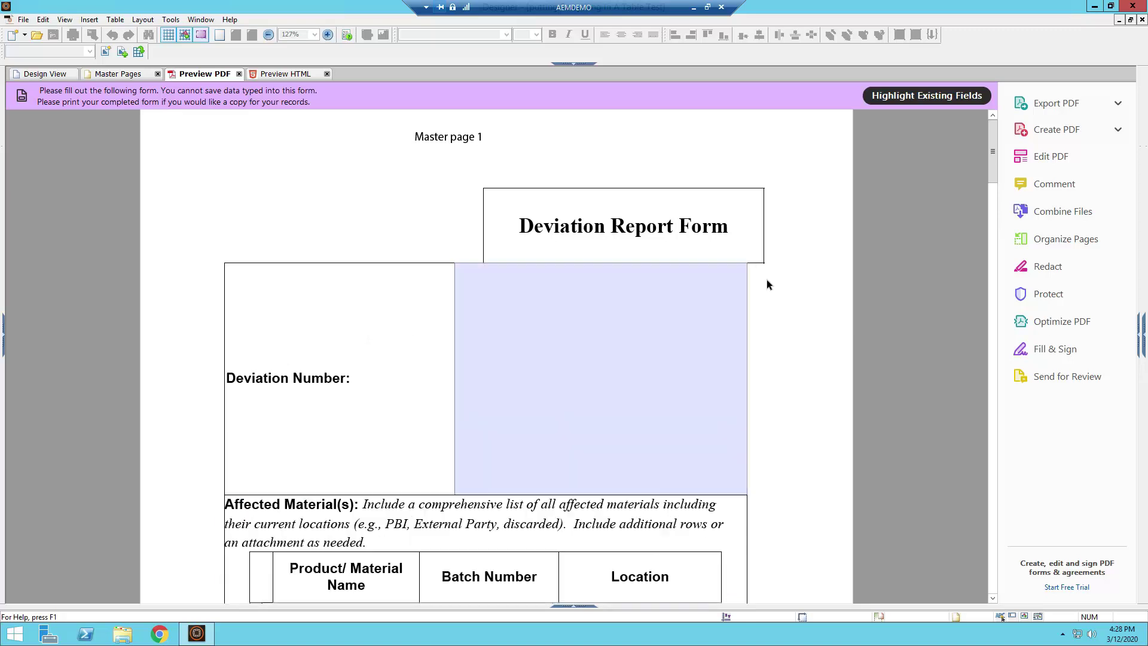
{"action": "scroll", "coordinate": [848, 359], "scroll_direction": "down", "scroll_amount": 3}
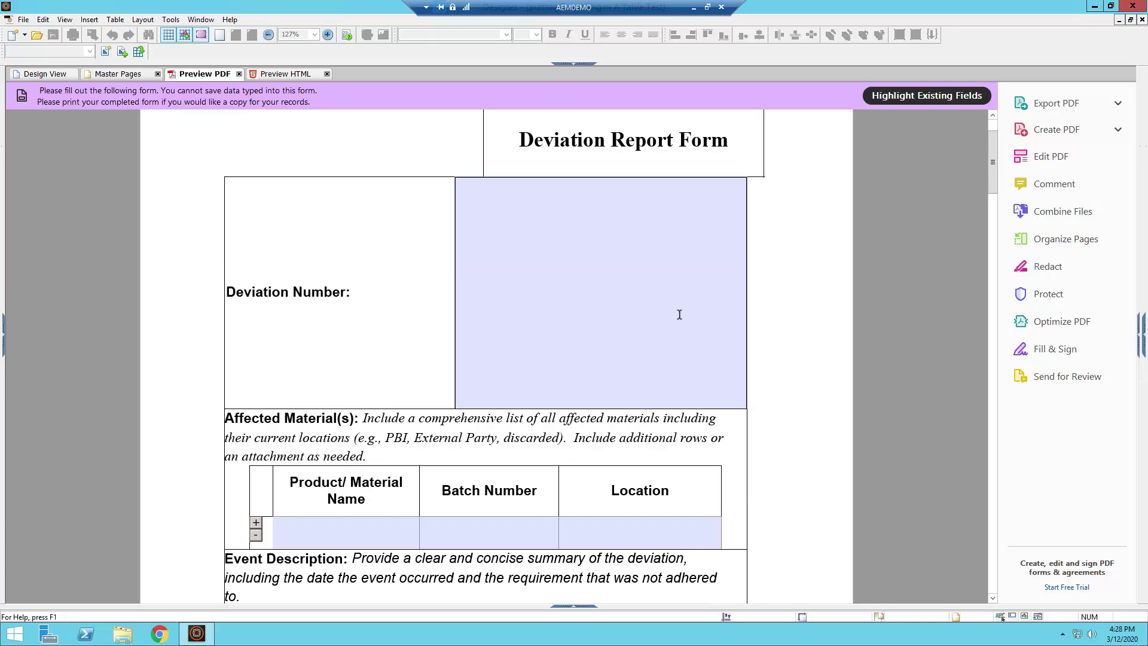
{"action": "left_click", "coordinate": [667, 300]}
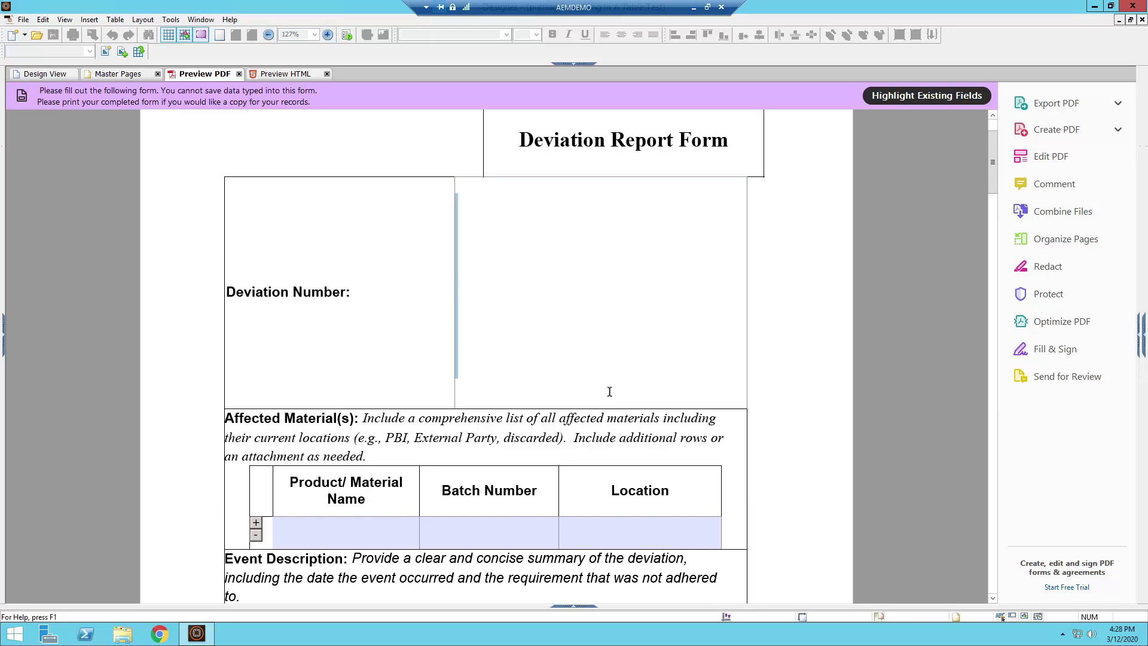
{"action": "left_click", "coordinate": [42, 74]}
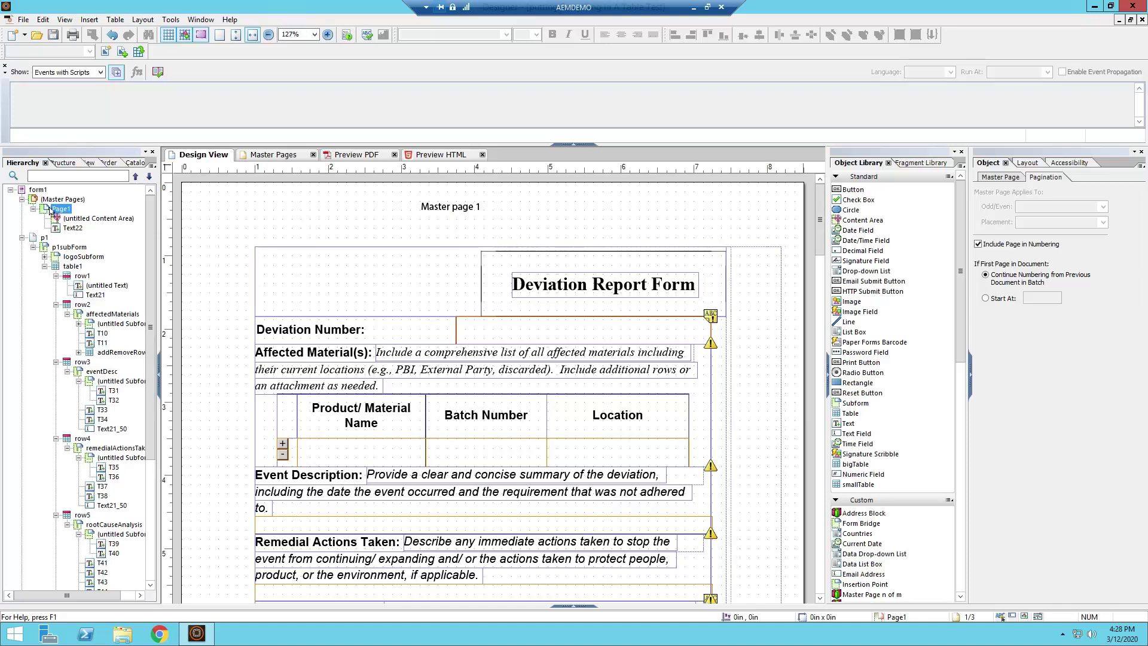
Step: Select Text21, the Deviation Number entry field, under table1 > row1 in Hierarchy
{"action": "left_click", "coordinate": [68, 267]}
{"action": "left_click", "coordinate": [79, 277]}
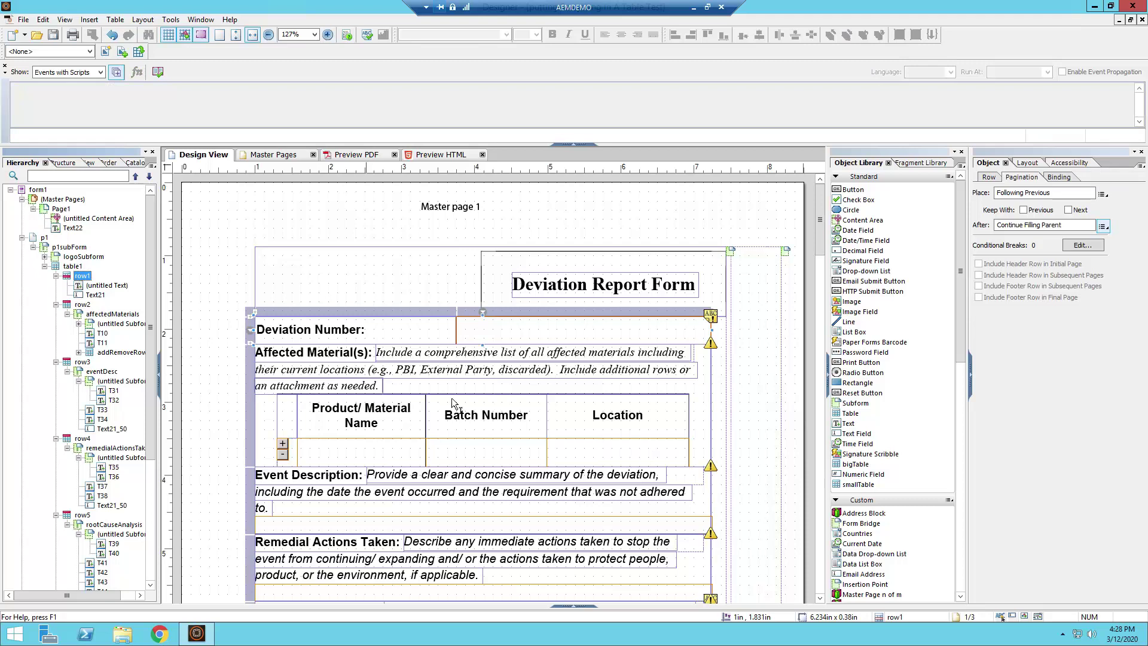
{"action": "left_click", "coordinate": [117, 285]}
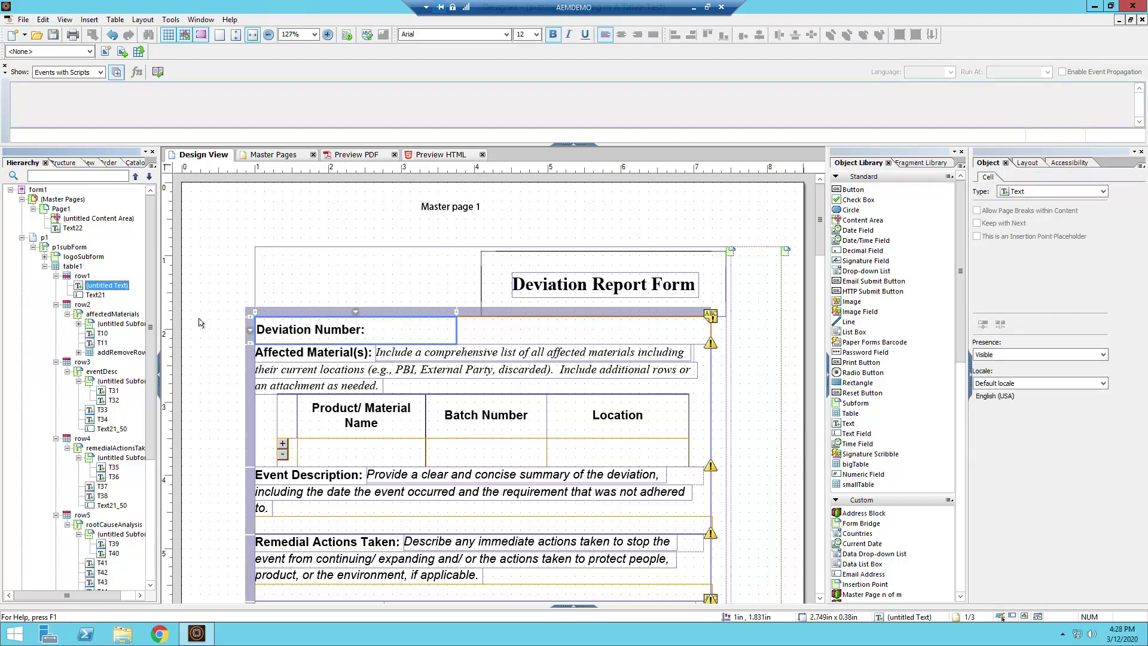
{"action": "left_click", "coordinate": [98, 295]}
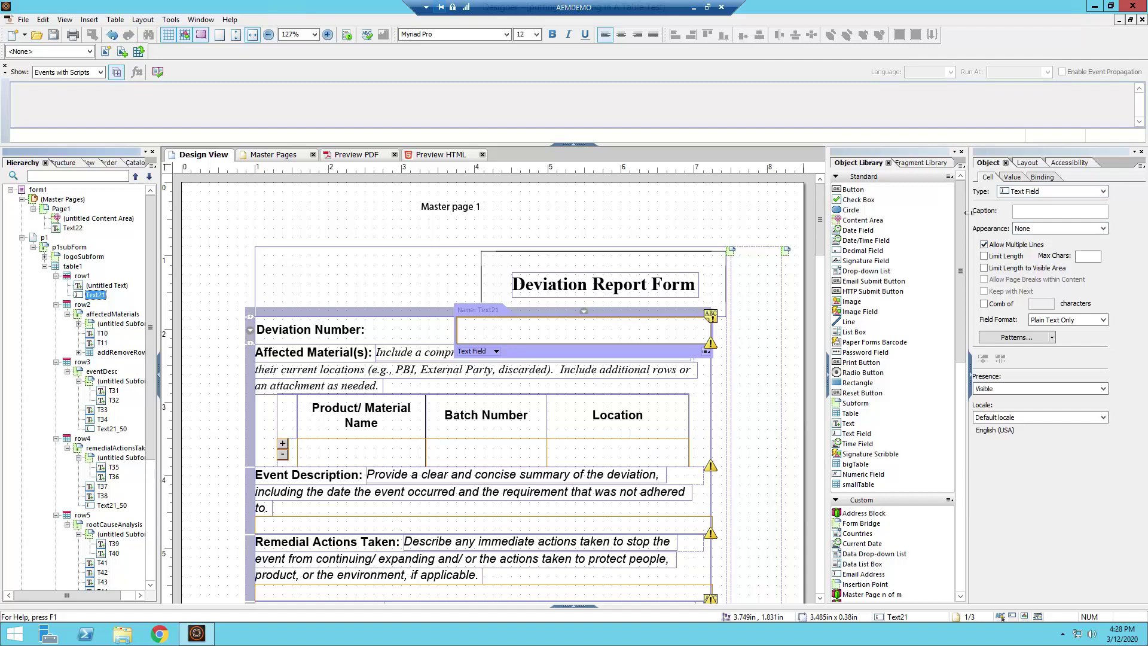
Step: Review Text21's Layout sizing and dismiss its page-break warning, back on the Object tab
{"action": "left_click", "coordinate": [1026, 166]}
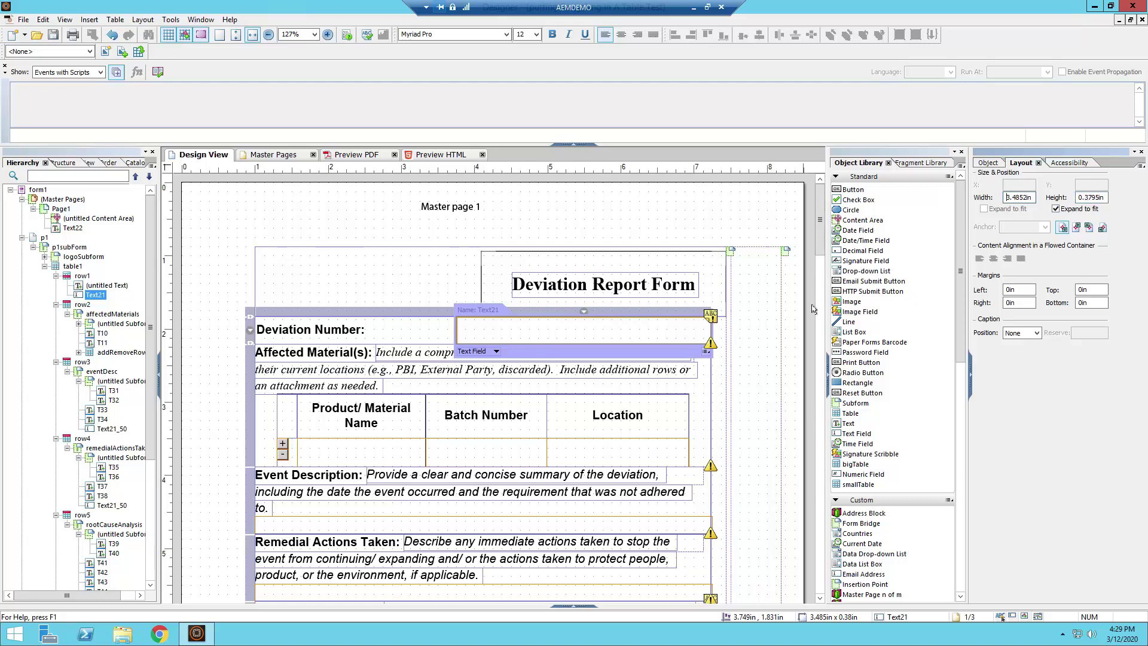
{"action": "left_click", "coordinate": [711, 344]}
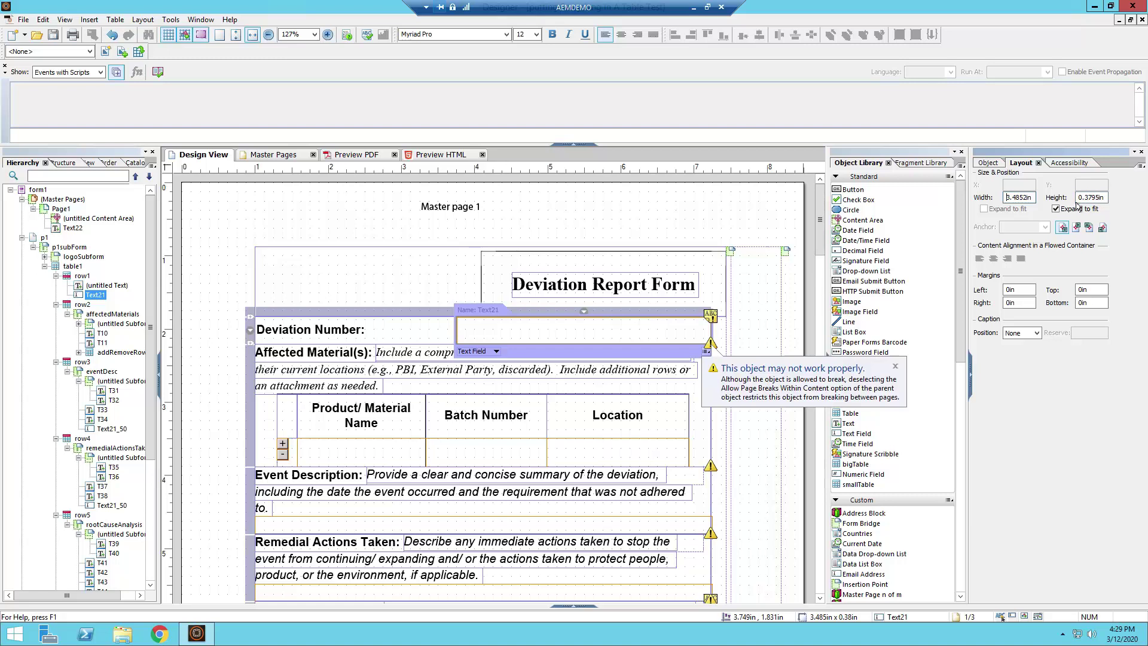
{"action": "left_click", "coordinate": [896, 366]}
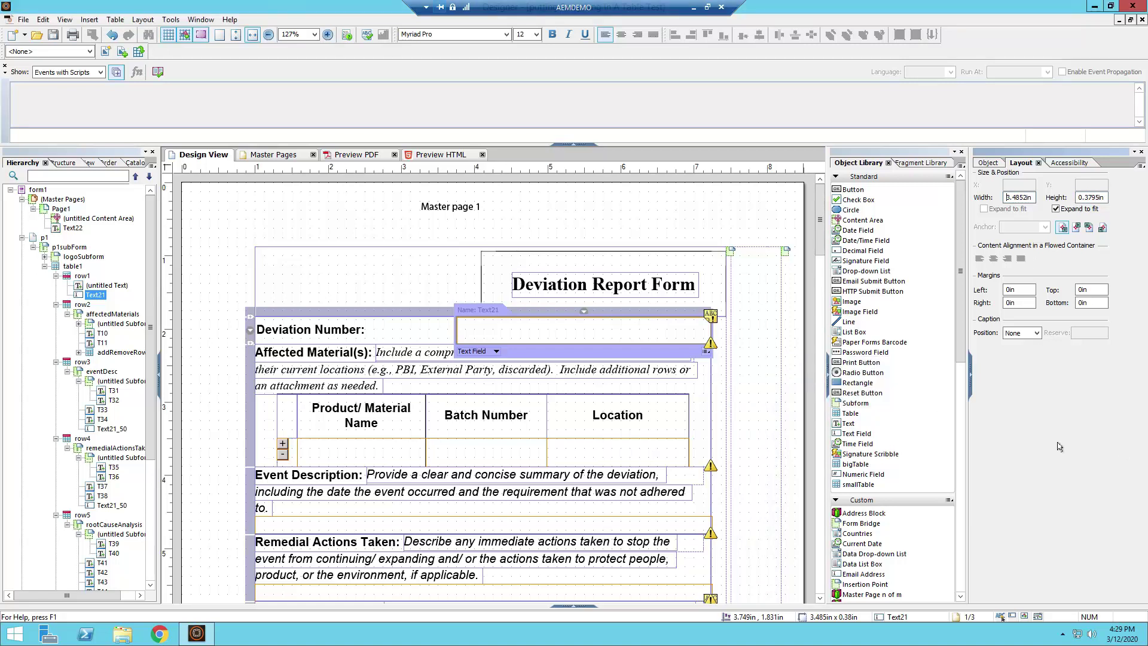
{"action": "left_click", "coordinate": [987, 162]}
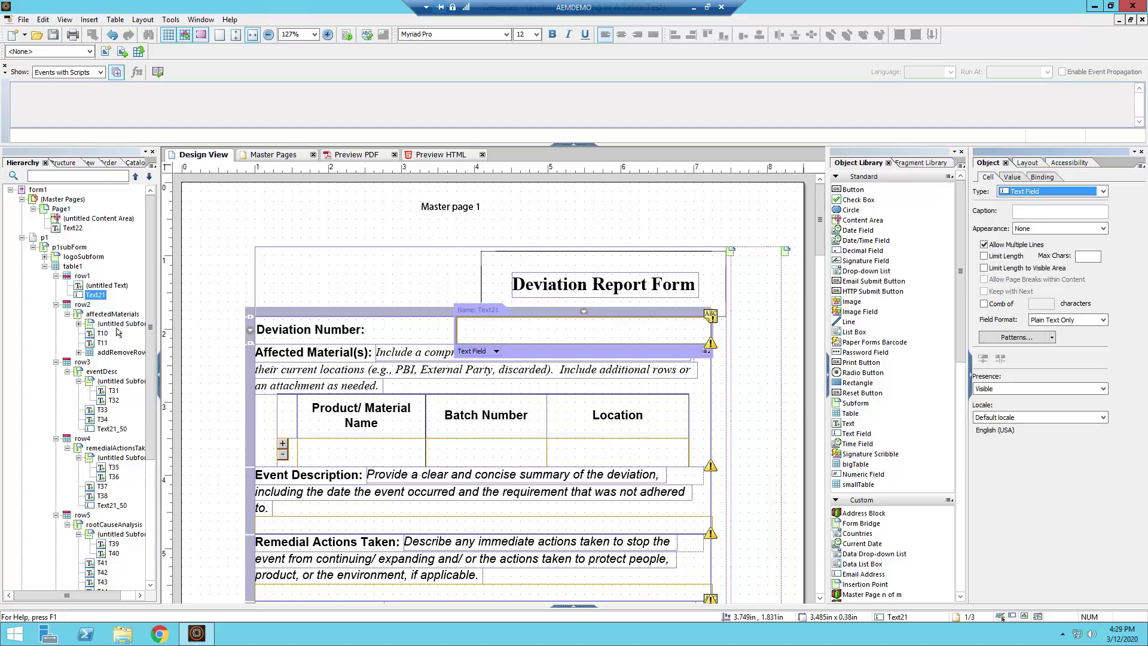
Step: Inspect table1's table and layout properties for pagination
{"action": "left_click", "coordinate": [76, 266]}
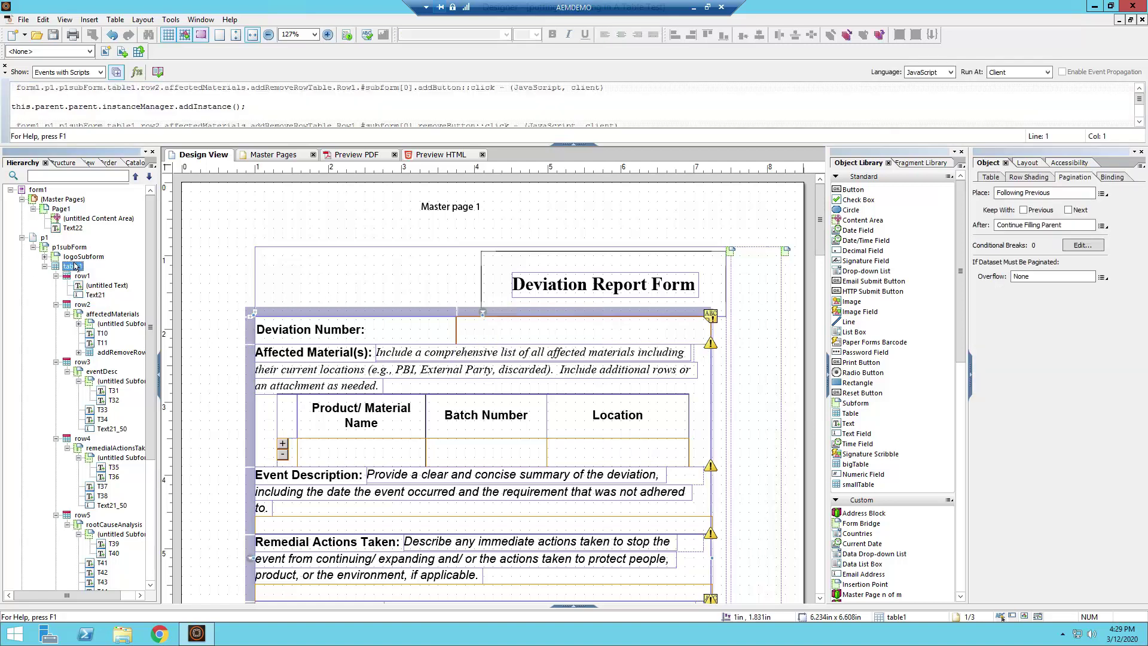
{"action": "left_click", "coordinate": [986, 178]}
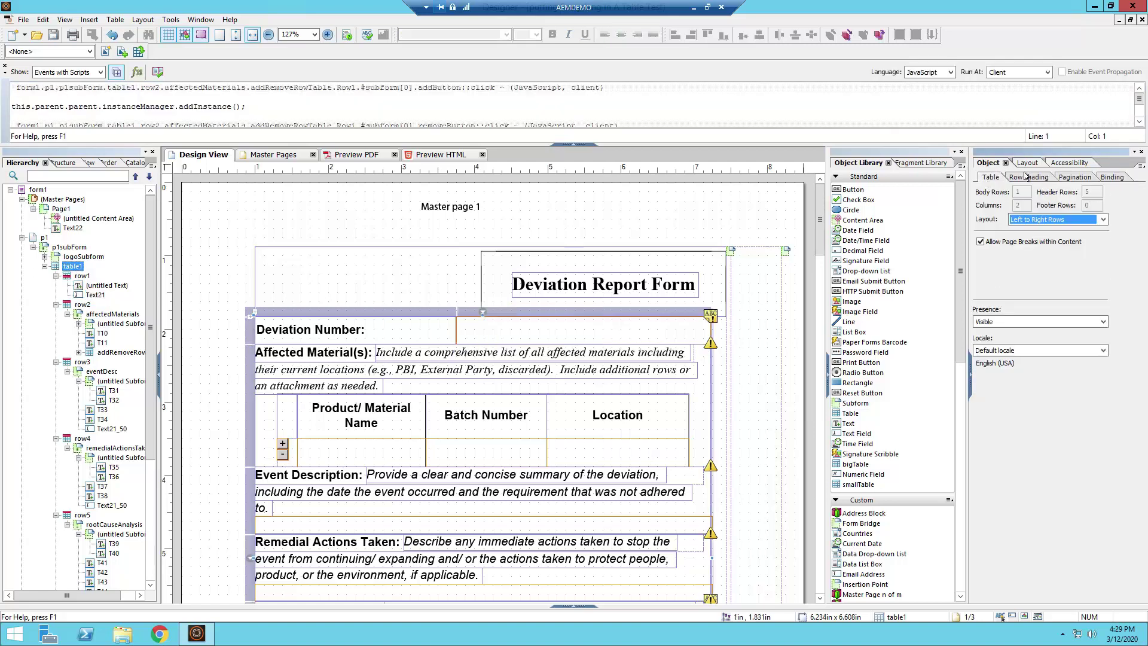
{"action": "left_click", "coordinate": [1020, 164]}
{"action": "left_click", "coordinate": [986, 163]}
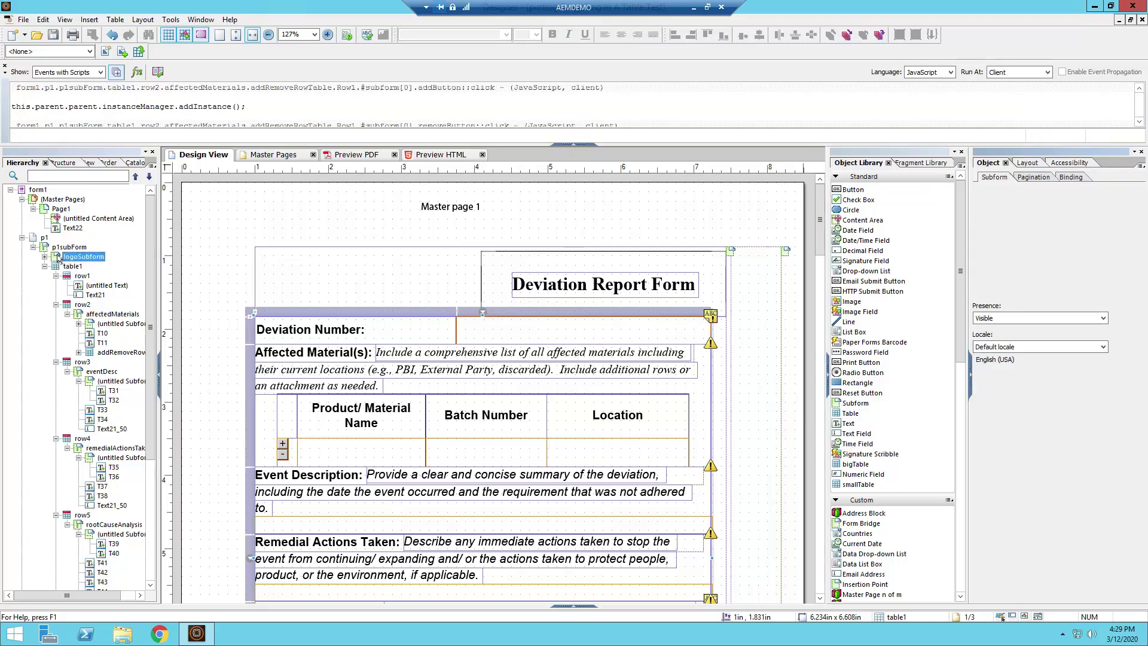
Step: Select p1subForm, confirm Flowed with Allow Page Breaks within Content, and preview the PDF
{"action": "left_click", "coordinate": [60, 256]}
{"action": "left_click", "coordinate": [67, 247]}
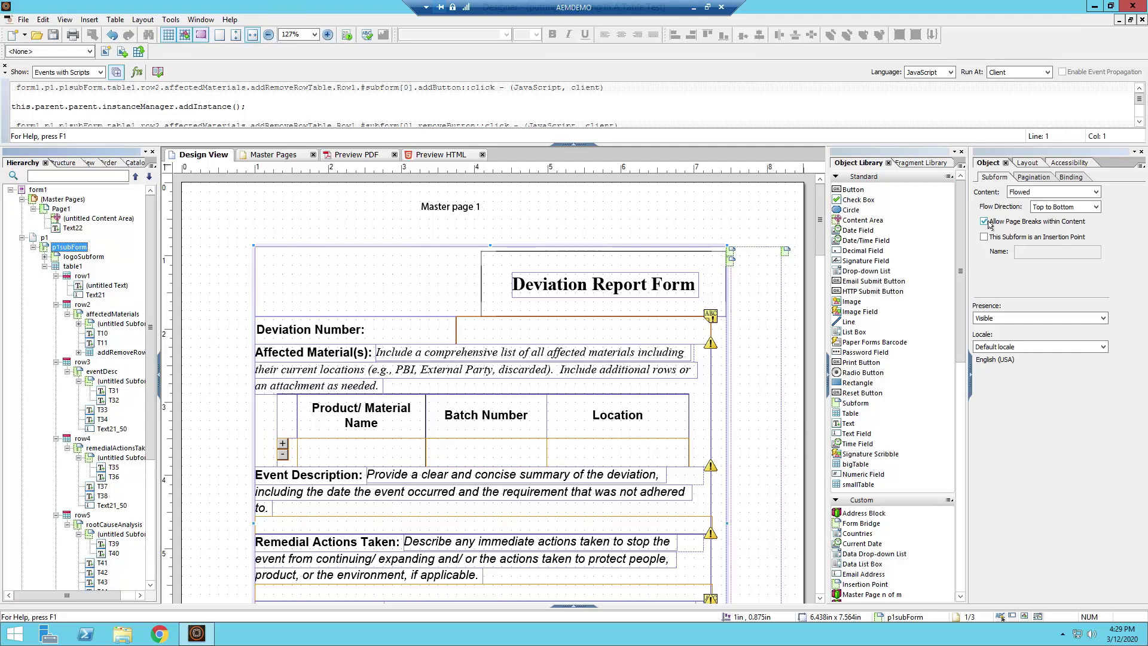
{"action": "left_click", "coordinate": [362, 155]}
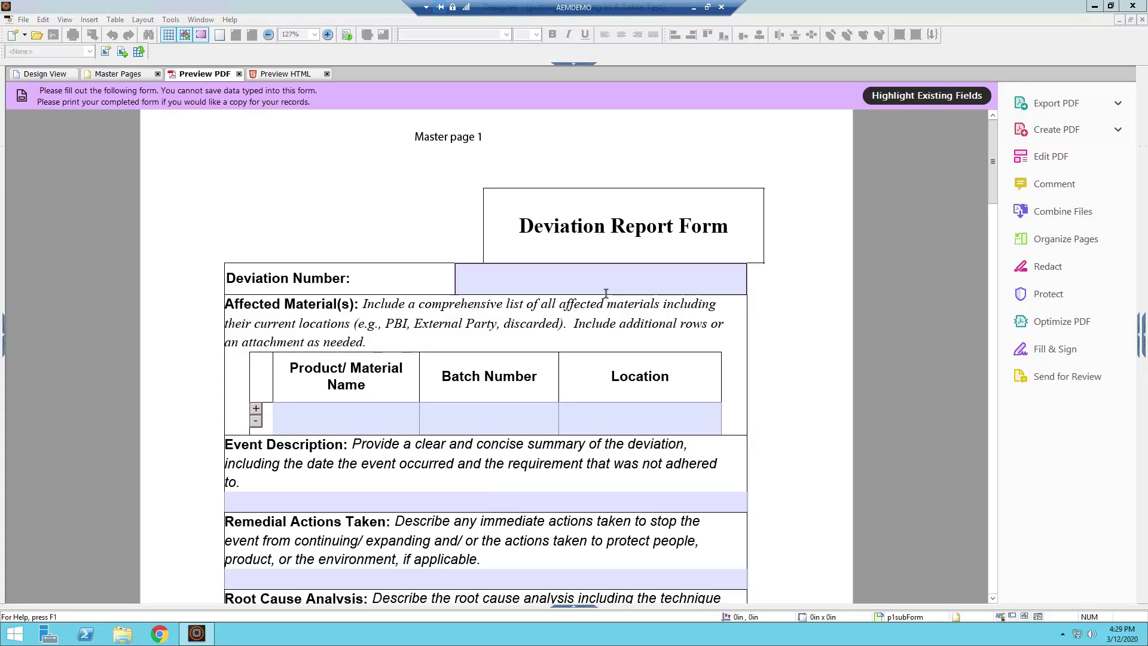
Step: Fill the Deviation Number field with a long run of 'a' characters so it expands
{"action": "left_click", "coordinate": [606, 292]}
{"action": "type", "text": "a"}
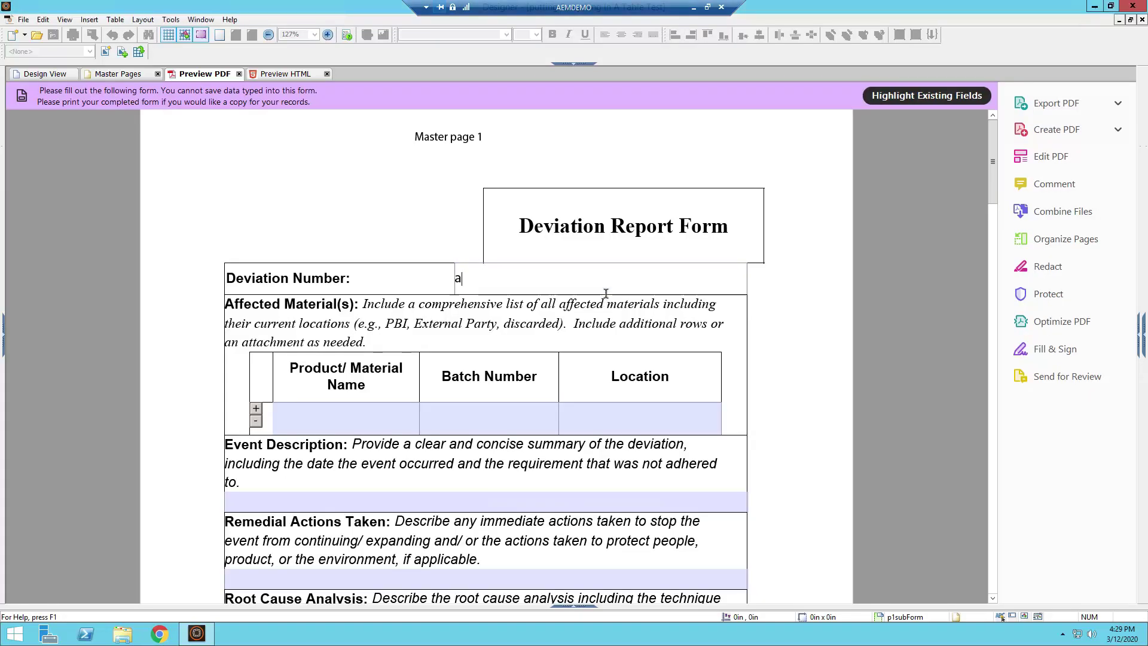
{"action": "type", "text": "aaaaaaaaaaaaaa"}
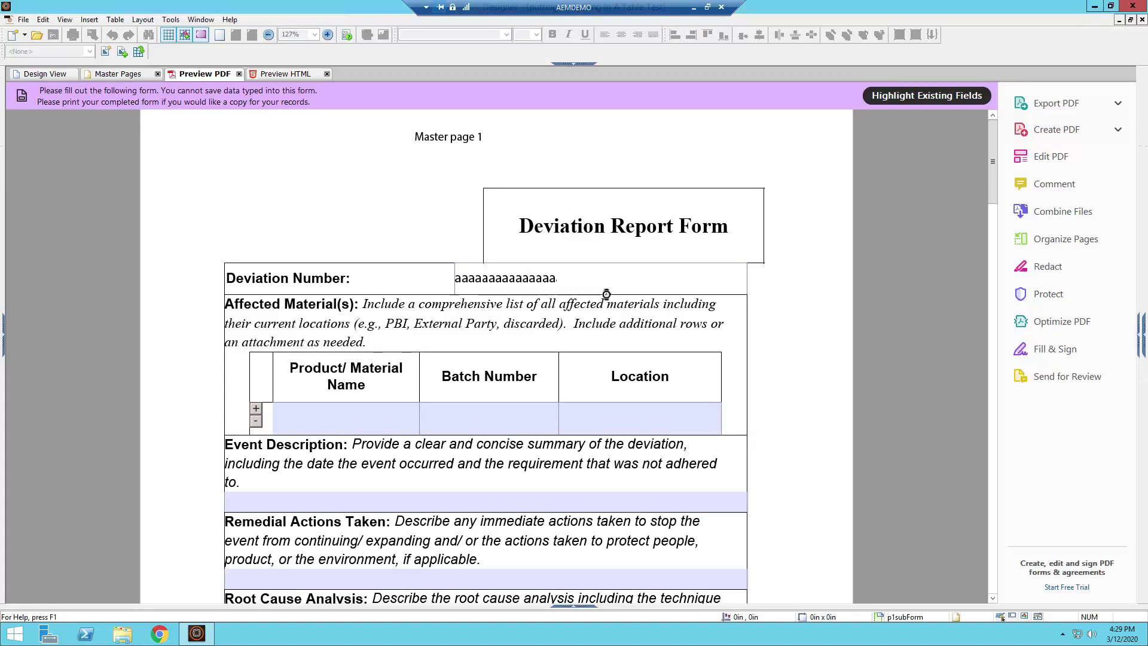
{"action": "type", "text": "aaaaaaaaaaaaaaaaaaaa"}
{"action": "key", "text": "ctrl+a"}
{"action": "left_click", "coordinate": [606, 293]}
{"action": "type", "text": "aaaaaaaaaaaaaaaaaaaaaaa"}
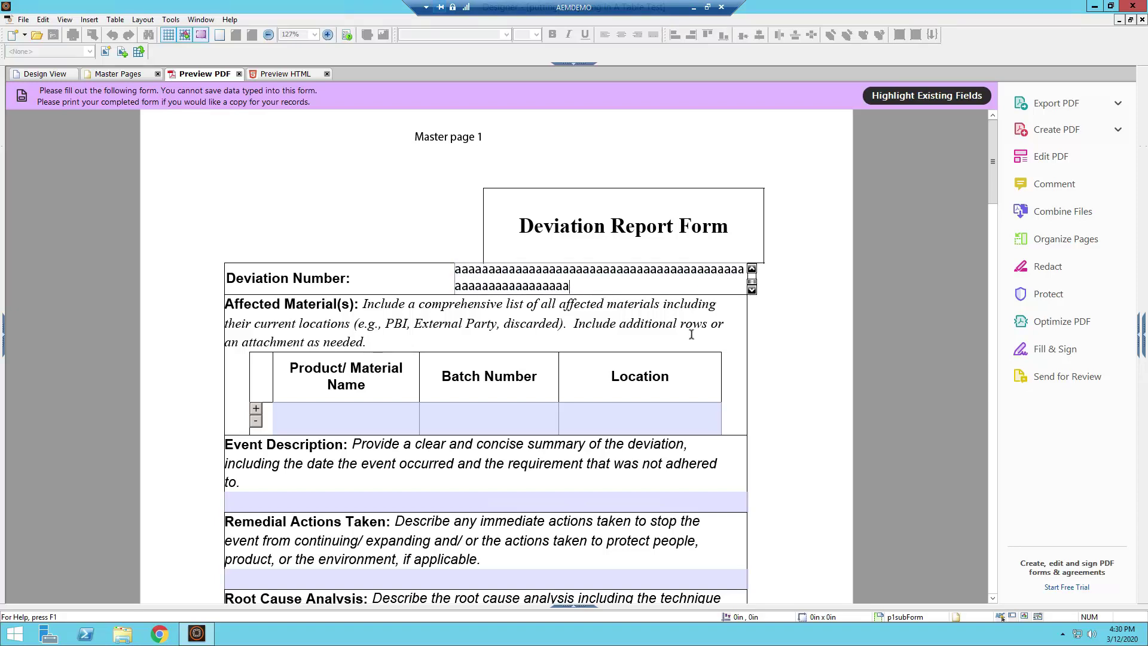
{"action": "left_click", "coordinate": [877, 360]}
{"action": "scroll", "coordinate": [866, 364], "scroll_direction": "down", "scroll_amount": 5}
Step: Add more 'a' text to the field and check that it breaks onto the next page
{"action": "left_click", "coordinate": [702, 310]}
{"action": "type", "text": "aaaaaaaaaaaaaaaaaaaaaaaaaaaaaaaaaaaaaaaaaaaaaaaaa"}
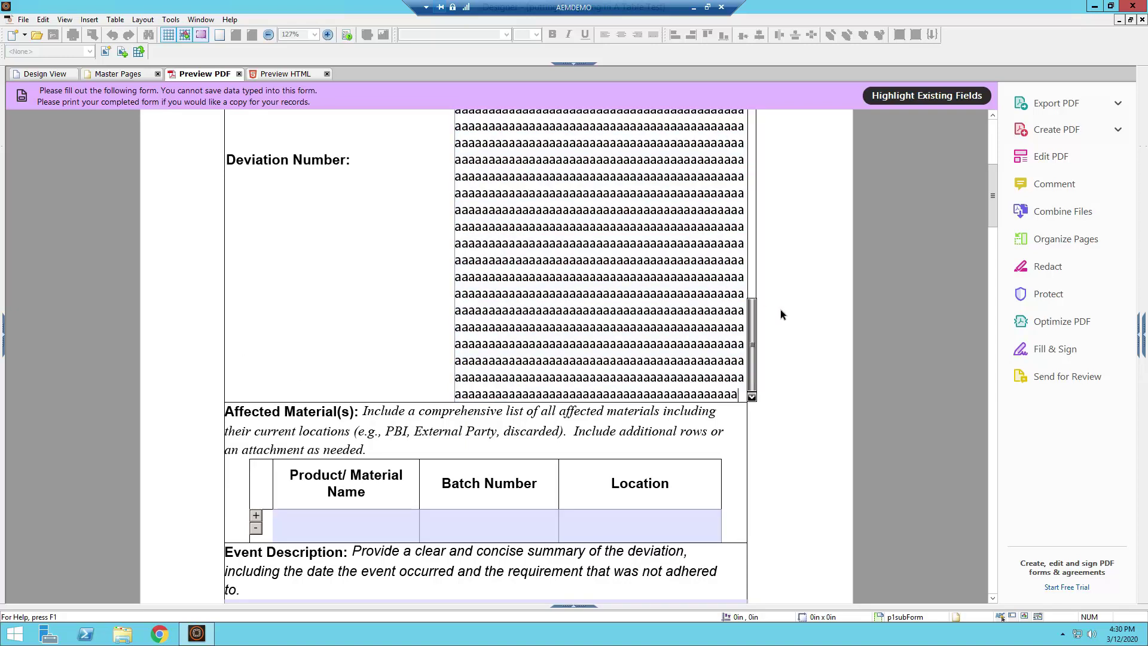
{"action": "left_click", "coordinate": [781, 310]}
{"action": "scroll", "coordinate": [781, 312], "scroll_direction": "down", "scroll_amount": 5}
{"action": "scroll", "coordinate": [781, 312], "scroll_direction": "up", "scroll_amount": 6}
{"action": "scroll", "coordinate": [487, 311], "scroll_direction": "up", "scroll_amount": 3}
{"action": "scroll", "coordinate": [487, 312], "scroll_direction": "down", "scroll_amount": 3}
{"action": "scroll", "coordinate": [487, 312], "scroll_direction": "up", "scroll_amount": 3}
{"action": "scroll", "coordinate": [486, 312], "scroll_direction": "down", "scroll_amount": 6}
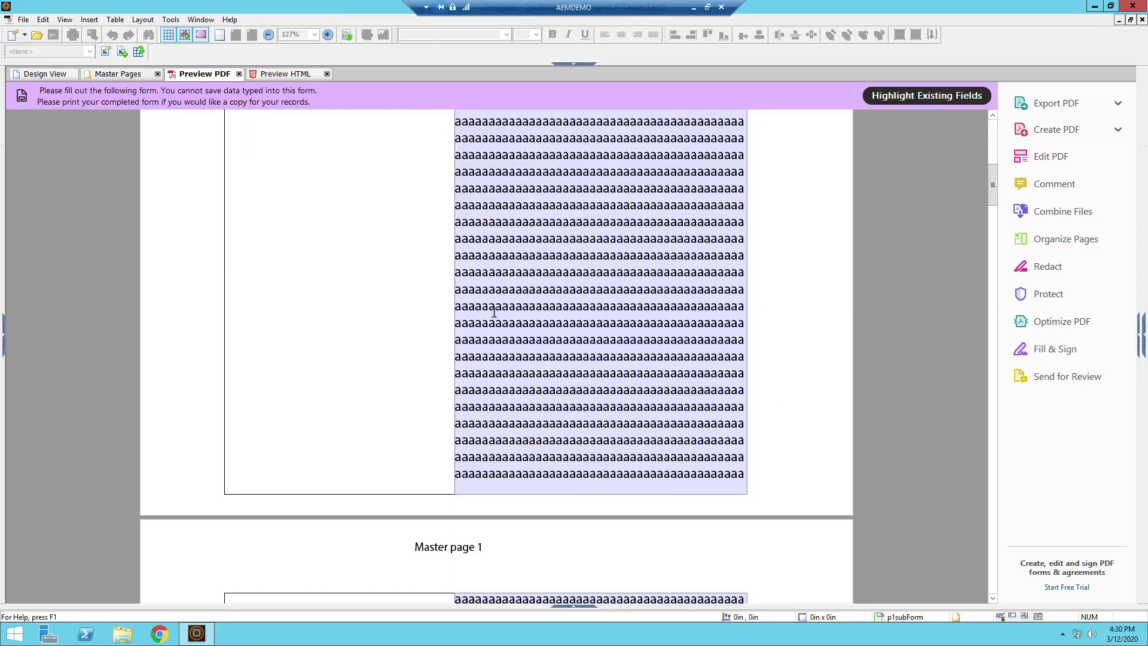
{"action": "scroll", "coordinate": [495, 317], "scroll_direction": "up", "scroll_amount": 3}
Step: Recheck the expanded field across the page break, then return to Design View
{"action": "left_click", "coordinate": [502, 313]}
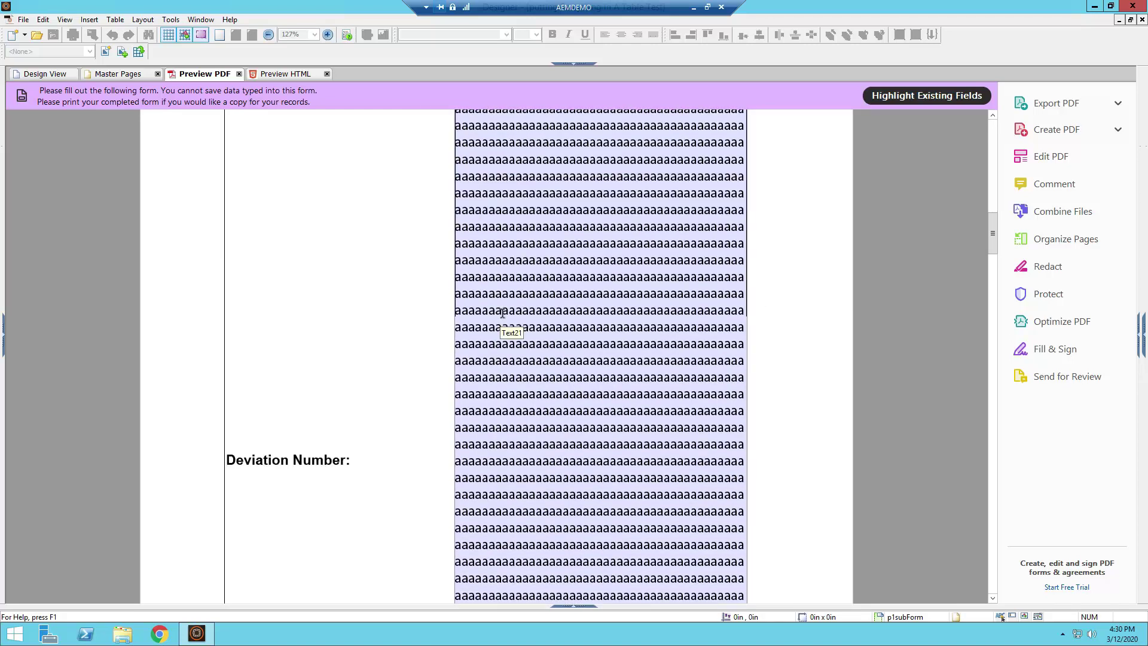
{"action": "scroll", "coordinate": [502, 312], "scroll_direction": "down", "scroll_amount": 5}
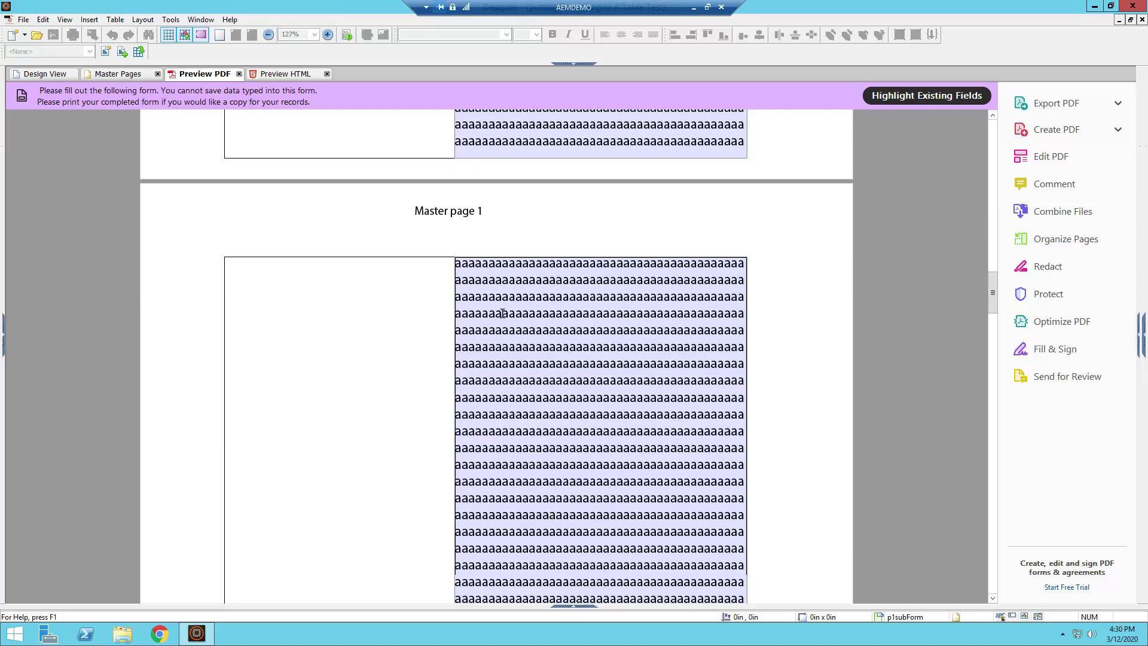
{"action": "scroll", "coordinate": [504, 314], "scroll_direction": "down", "scroll_amount": 10}
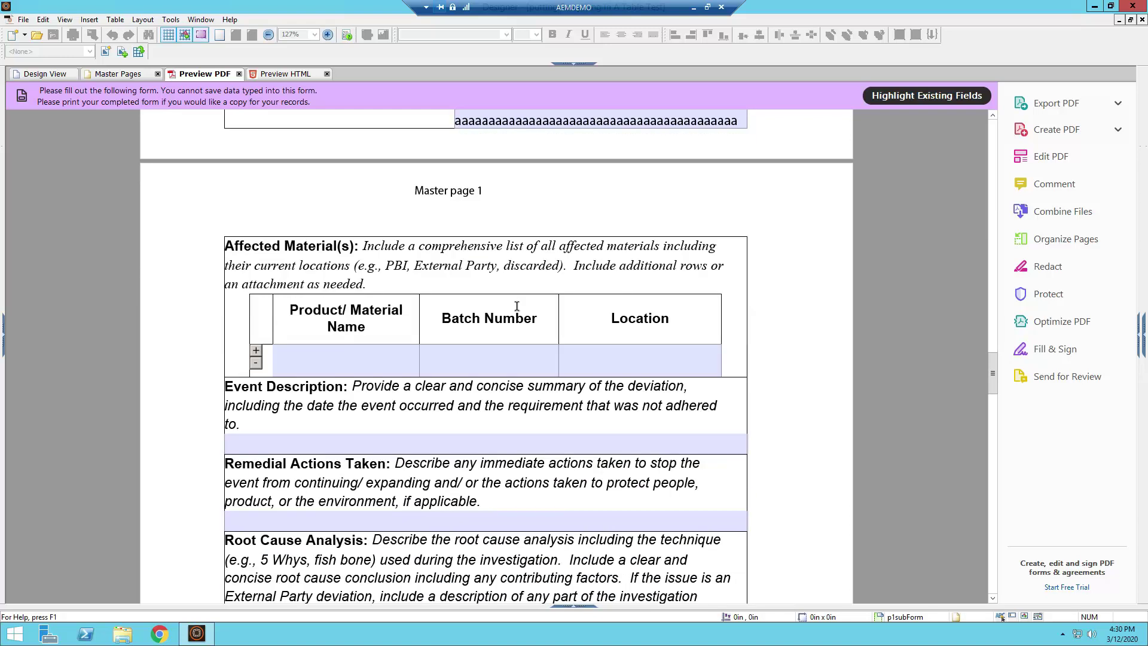
{"action": "scroll", "coordinate": [527, 253], "scroll_direction": "up", "scroll_amount": 7}
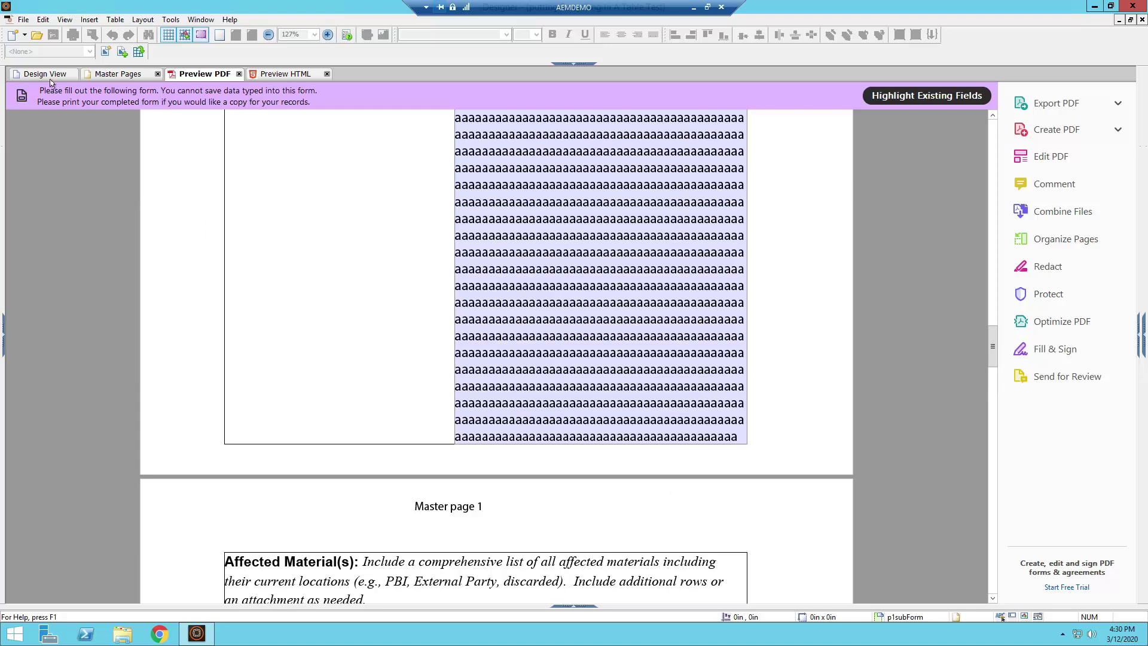
{"action": "left_click", "coordinate": [50, 76]}
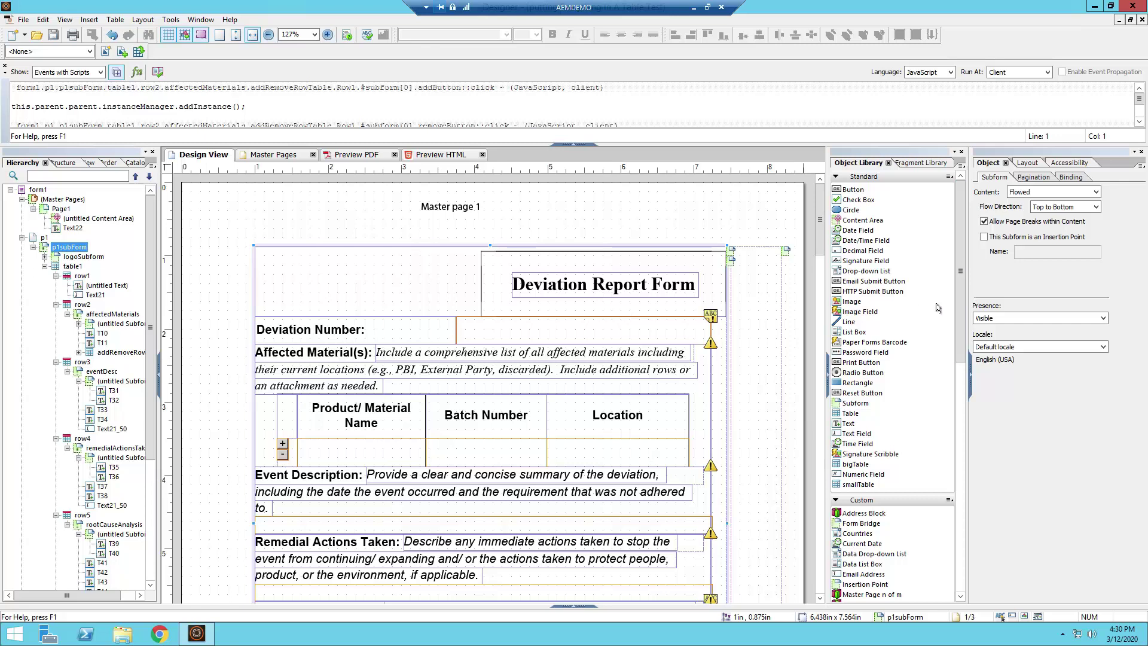
Step: Show p1subForm's Pagination tab, with placement following previous and Overflow set to None
{"action": "left_click", "coordinate": [1034, 178]}
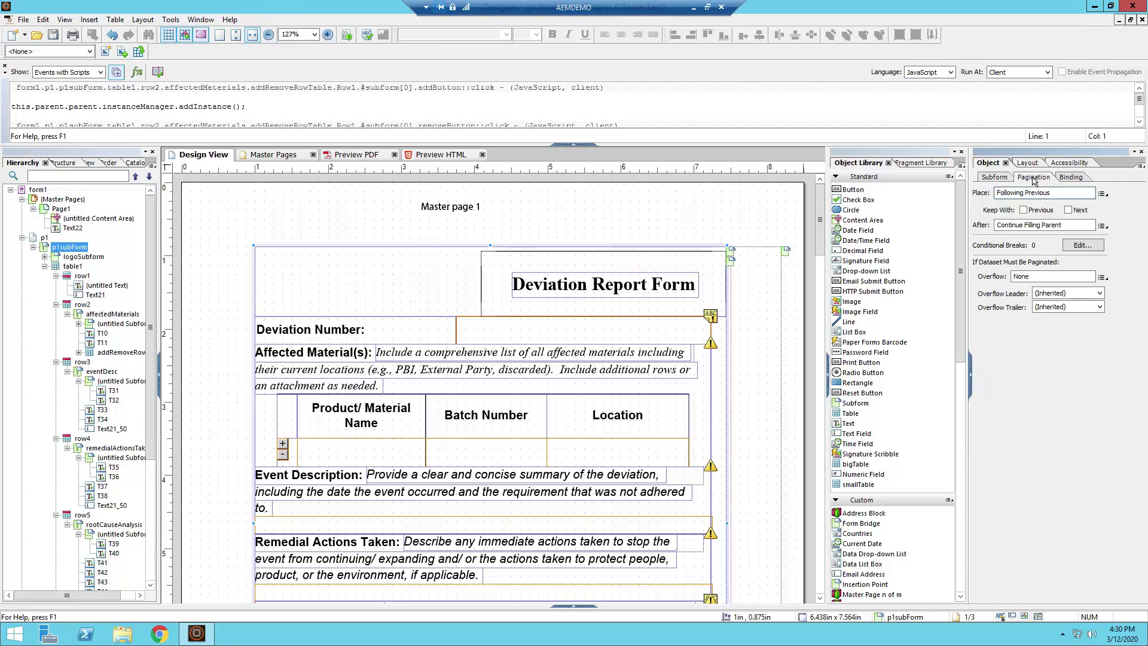
{"action": "left_click", "coordinate": [993, 178]}
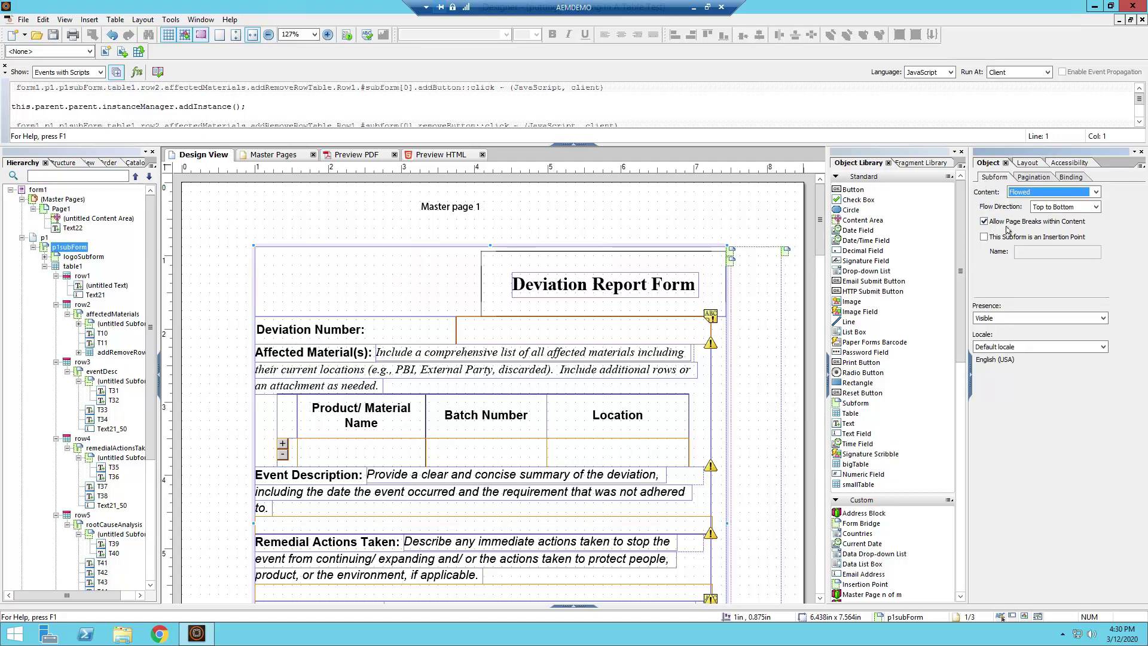
{"action": "left_click", "coordinate": [1037, 182]}
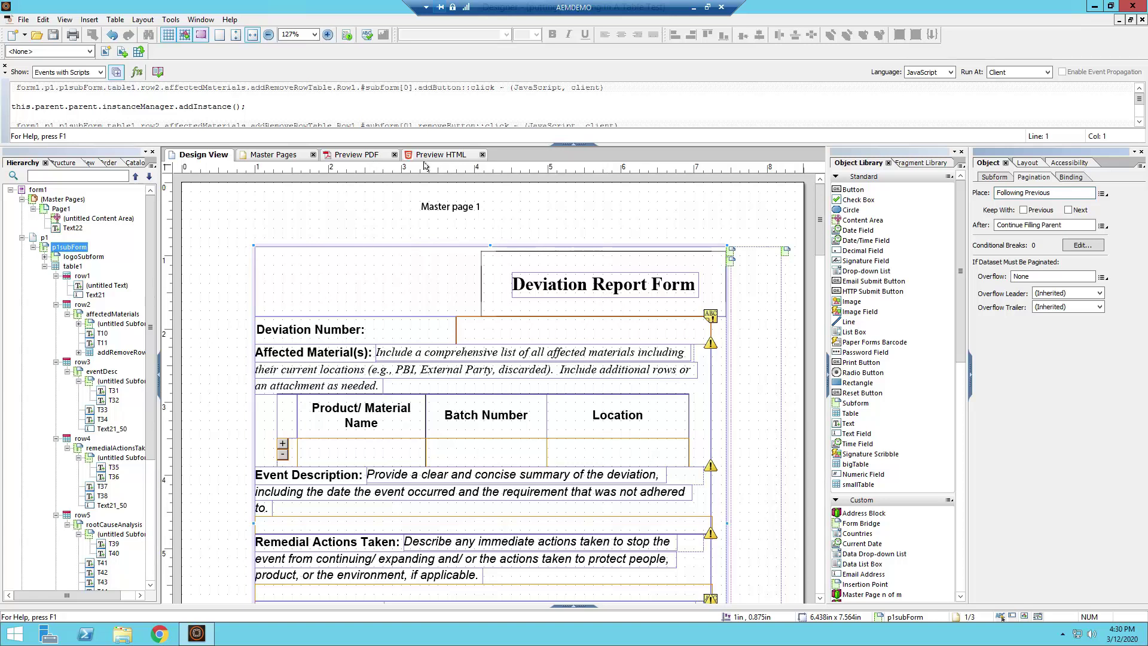
{"action": "left_click", "coordinate": [356, 155]}
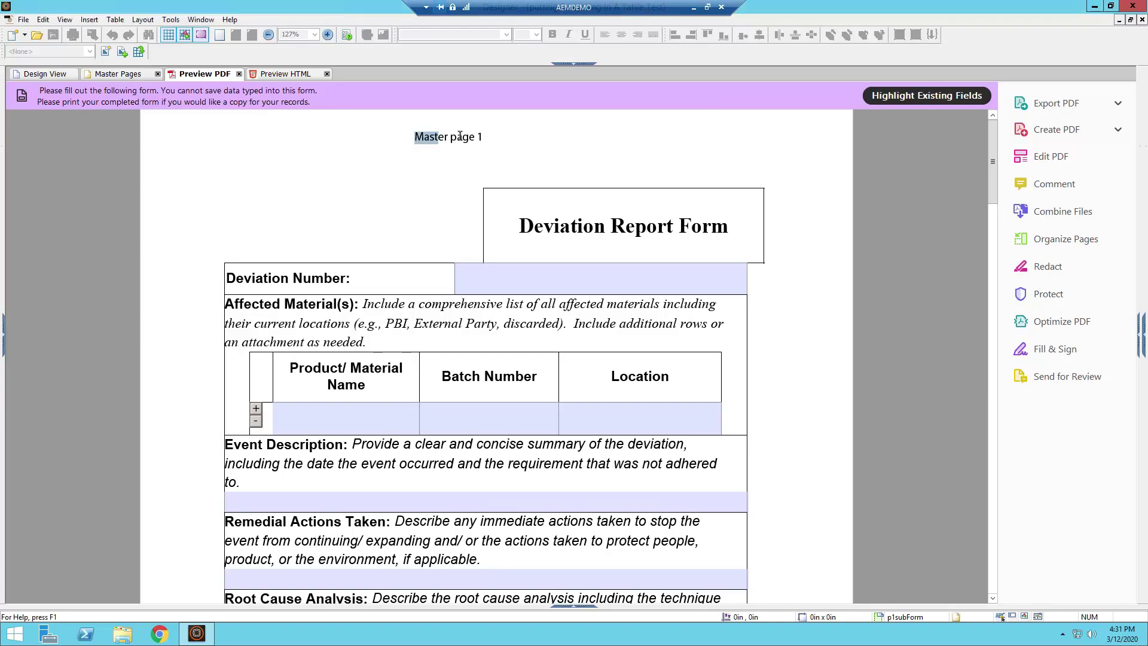
{"action": "left_click_drag", "start_coordinate": [417, 137], "coordinate": [479, 139]}
{"action": "left_click", "coordinate": [432, 144]}
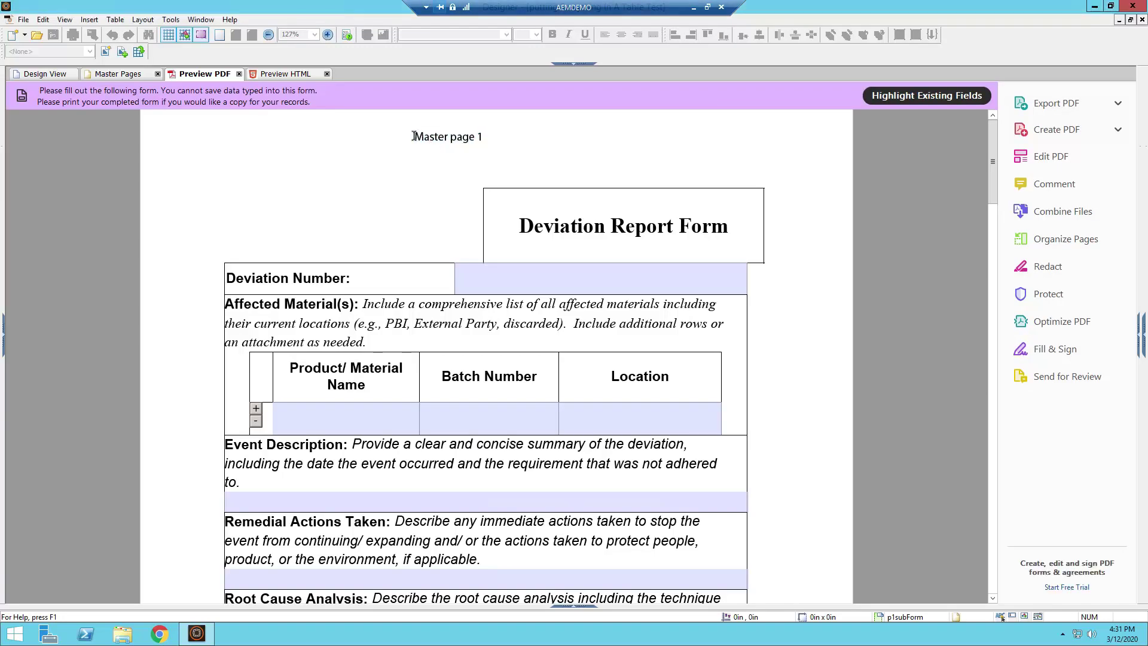
{"action": "left_click_drag", "start_coordinate": [414, 136], "coordinate": [490, 137]}
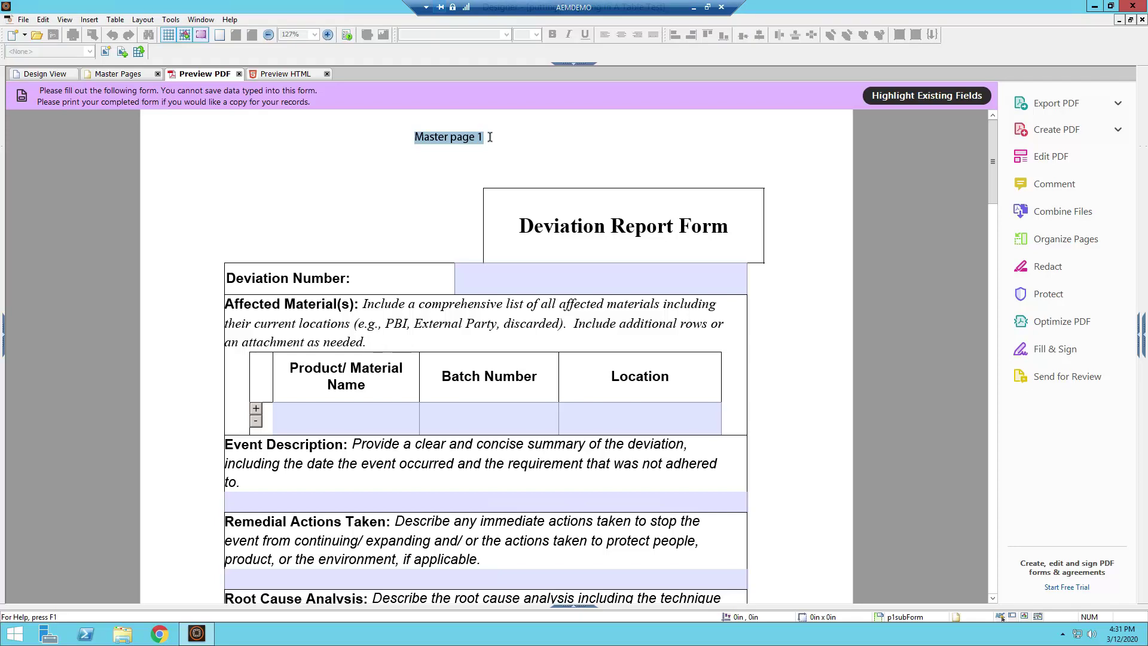
{"action": "left_click", "coordinate": [490, 137]}
{"action": "scroll", "coordinate": [443, 269], "scroll_direction": "down", "scroll_amount": 2}
{"action": "scroll", "coordinate": [449, 274], "scroll_direction": "down", "scroll_amount": 5}
{"action": "scroll", "coordinate": [449, 270], "scroll_direction": "down", "scroll_amount": 3}
{"action": "scroll", "coordinate": [449, 271], "scroll_direction": "up", "scroll_amount": 10}
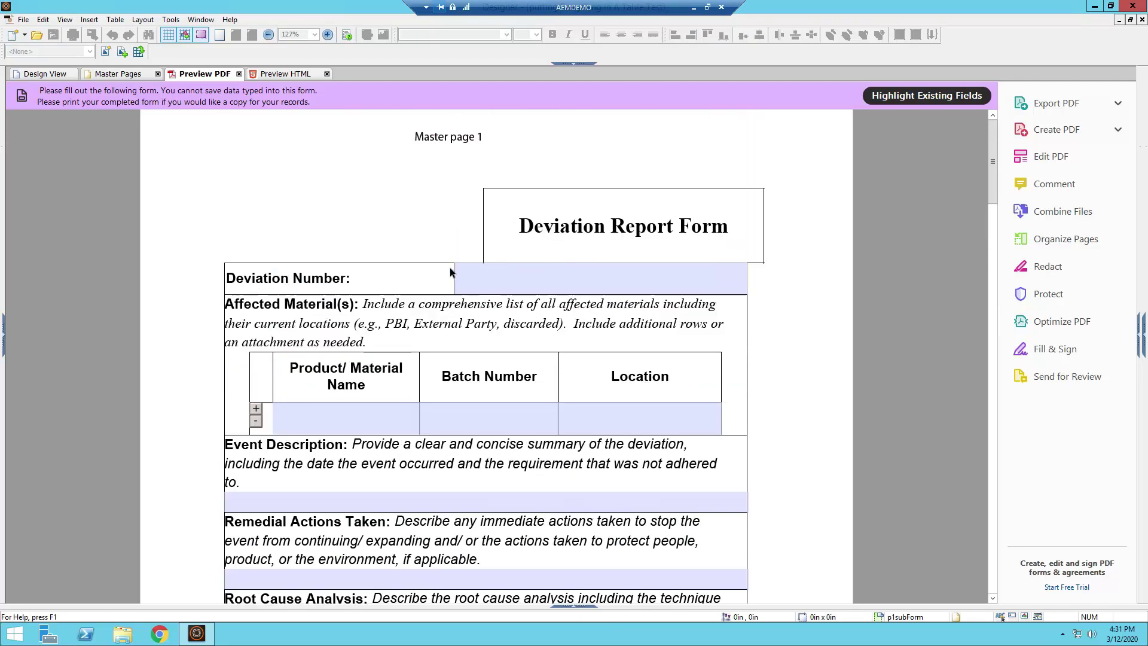
{"action": "left_click", "coordinate": [497, 267]}
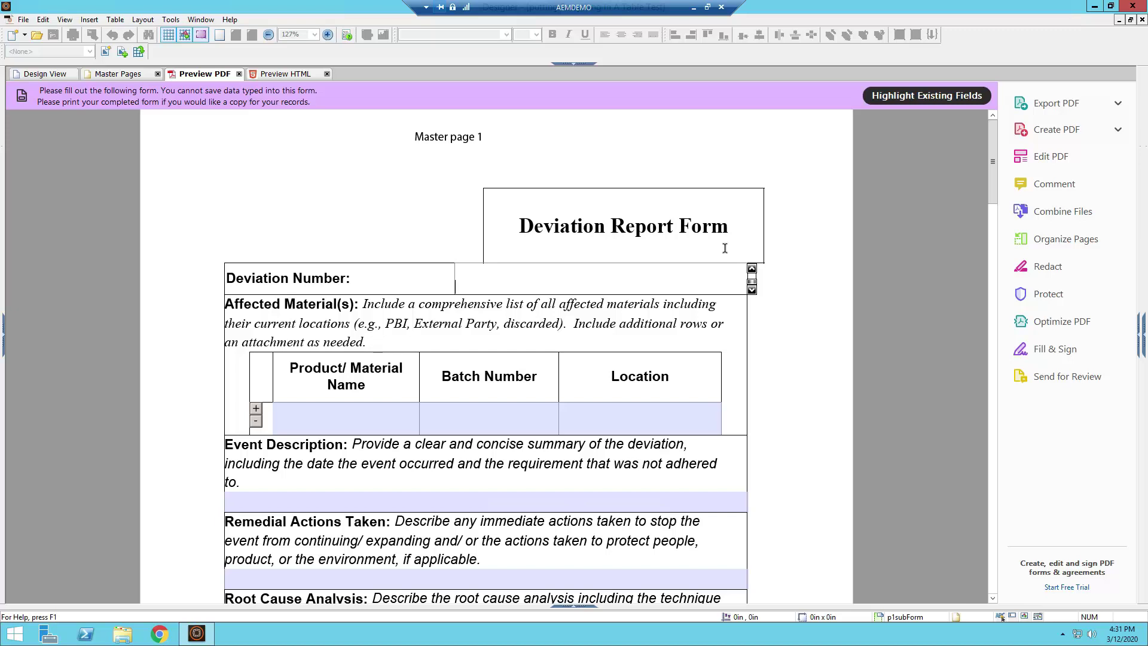
{"action": "type", "text": "aaaaaaaaaaaaaaaaaaaaaaaaaaaaaaaaaaaaaaaaaaaaaaaaaaaaaaaaaaaaaaaaaaaaaaaaaaaaaaaaaaaaaaaaaaaaaaaa"}
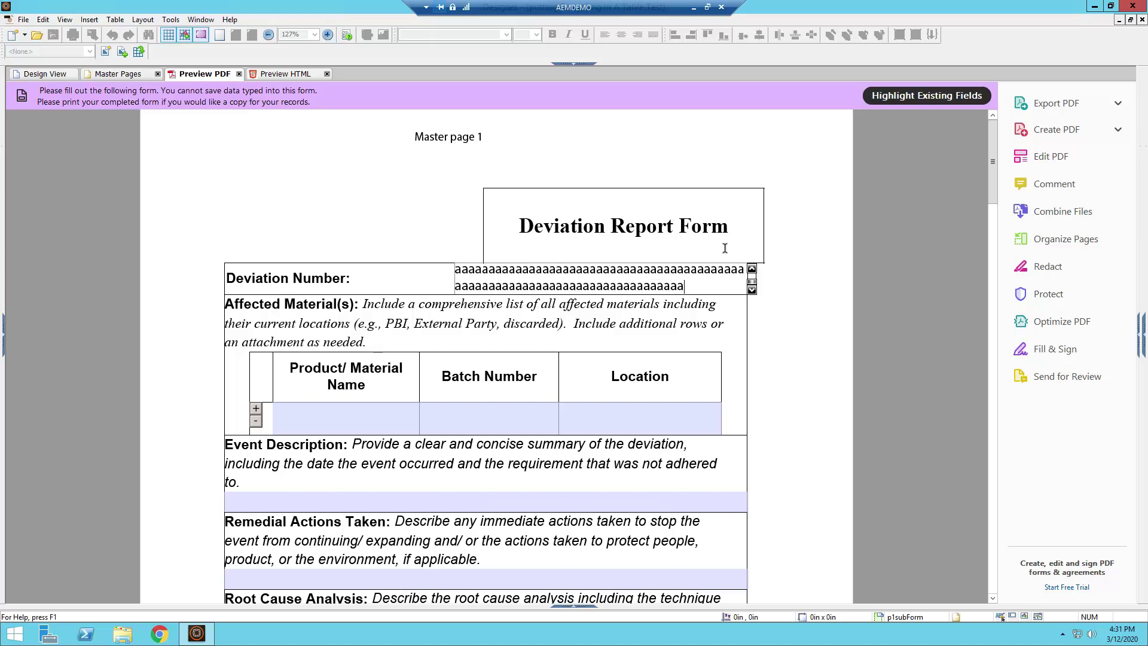
{"action": "left_click", "coordinate": [863, 236]}
{"action": "scroll", "coordinate": [852, 264], "scroll_direction": "down", "scroll_amount": 10}
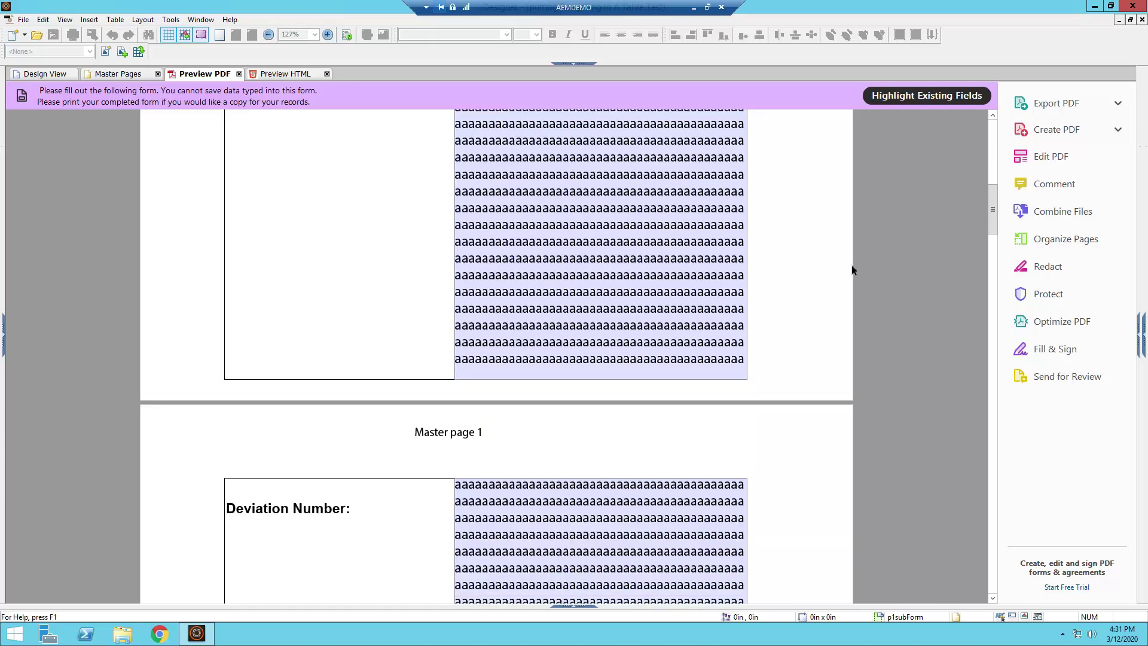
{"action": "scroll", "coordinate": [732, 422], "scroll_direction": "down", "scroll_amount": 3}
{"action": "left_click_drag", "start_coordinate": [406, 142], "coordinate": [487, 147]}
{"action": "left_click", "coordinate": [596, 185]}
{"action": "scroll", "coordinate": [595, 186], "scroll_direction": "up", "scroll_amount": 5}
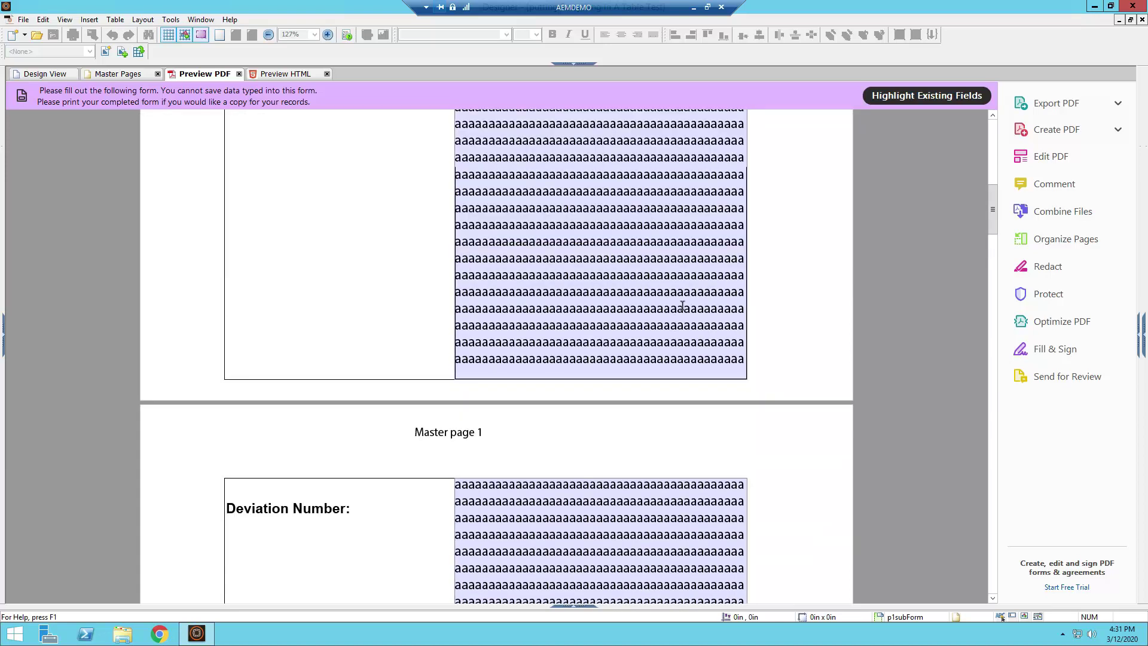
{"action": "scroll", "coordinate": [754, 249], "scroll_direction": "up", "scroll_amount": 3}
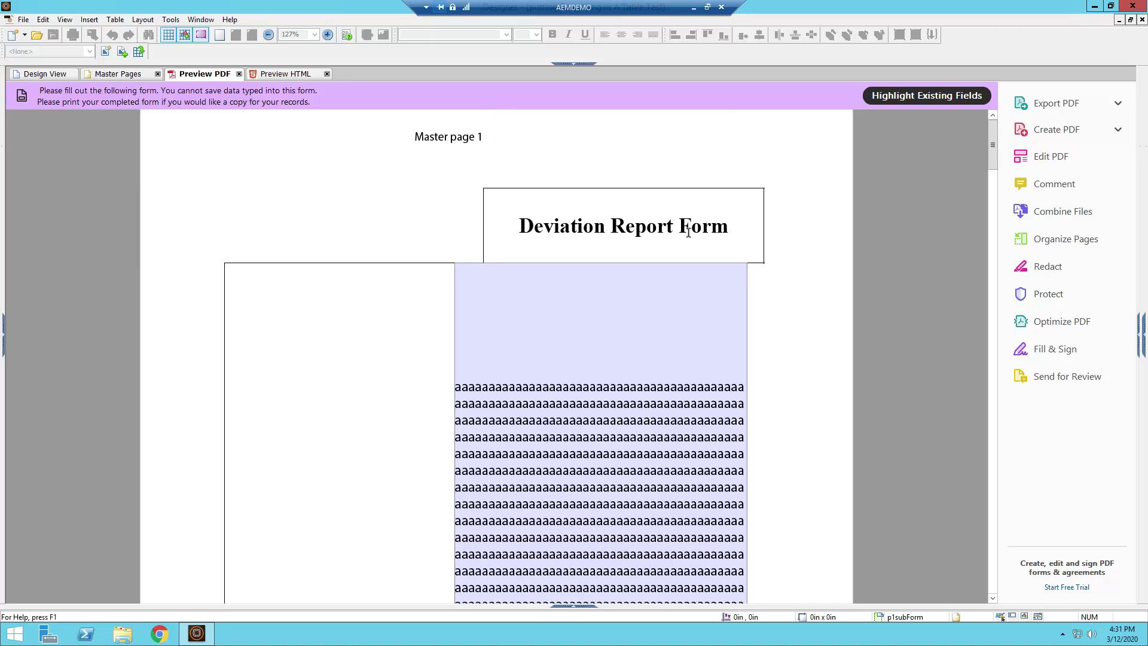
{"action": "triple_click", "coordinate": [455, 140]}
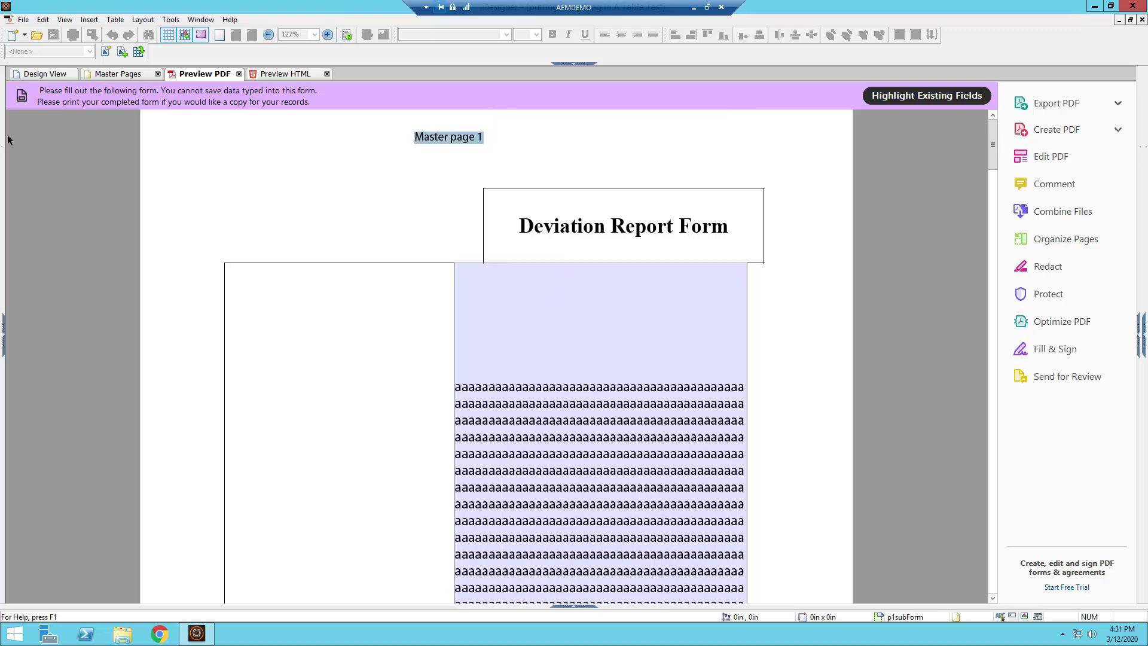
{"action": "left_click", "coordinate": [42, 74]}
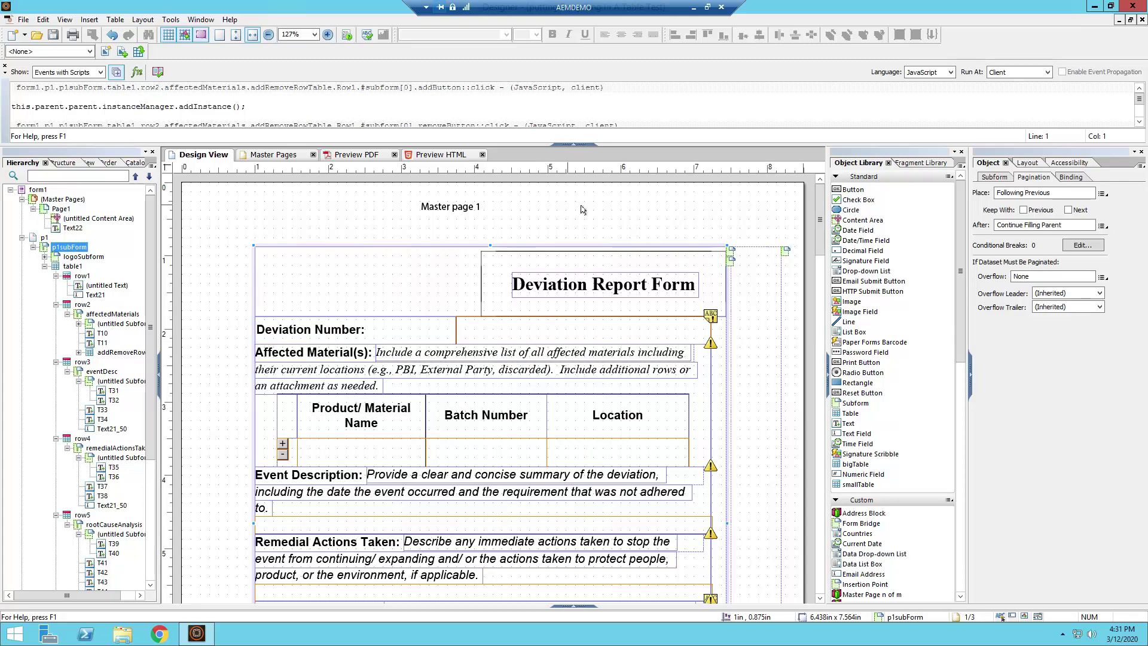
Step: Switch to the Sworn Statement form and expand masterPages to reveal MP1, MP2 and MP3
{"action": "left_click", "coordinate": [1119, 20]}
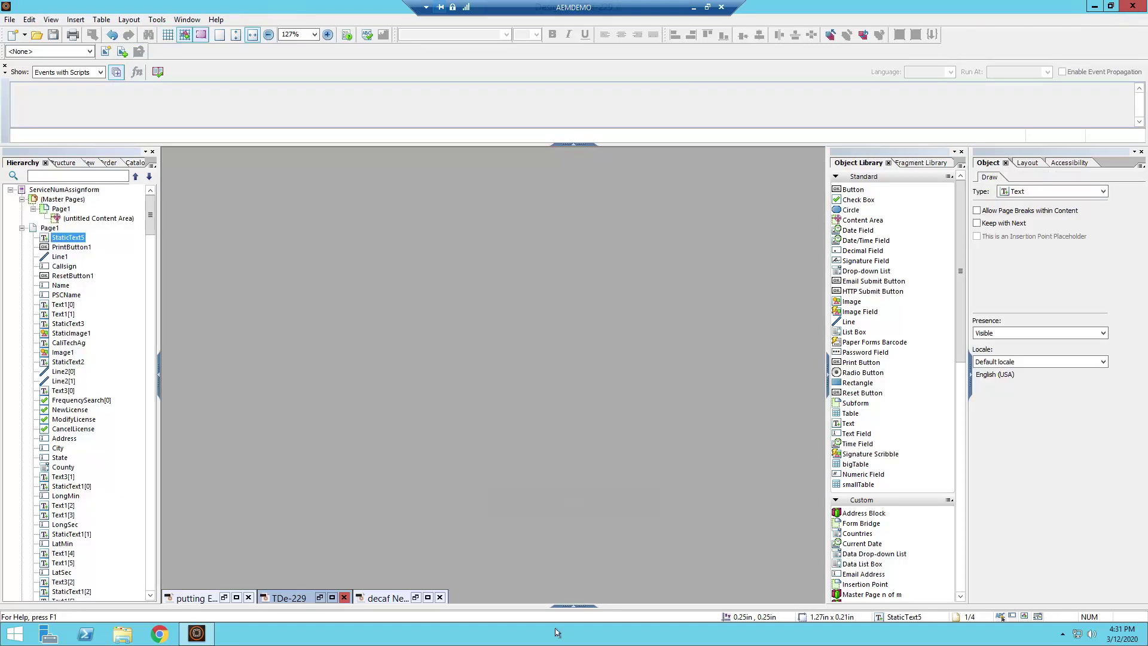
{"action": "left_click", "coordinate": [427, 598]}
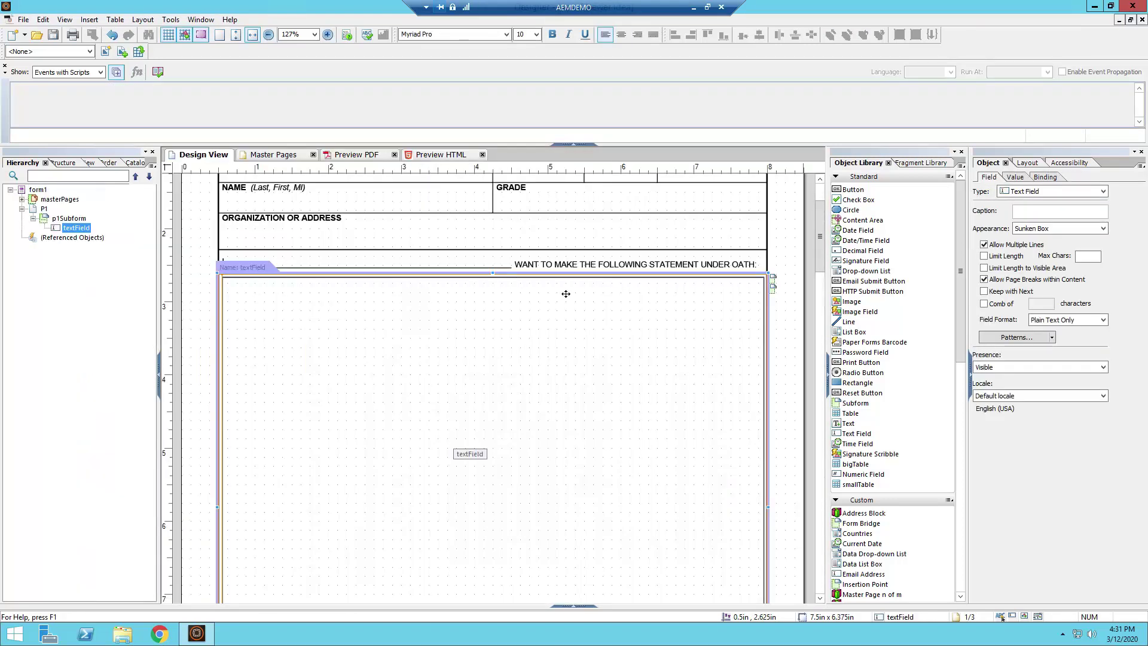
{"action": "left_click", "coordinate": [22, 200]}
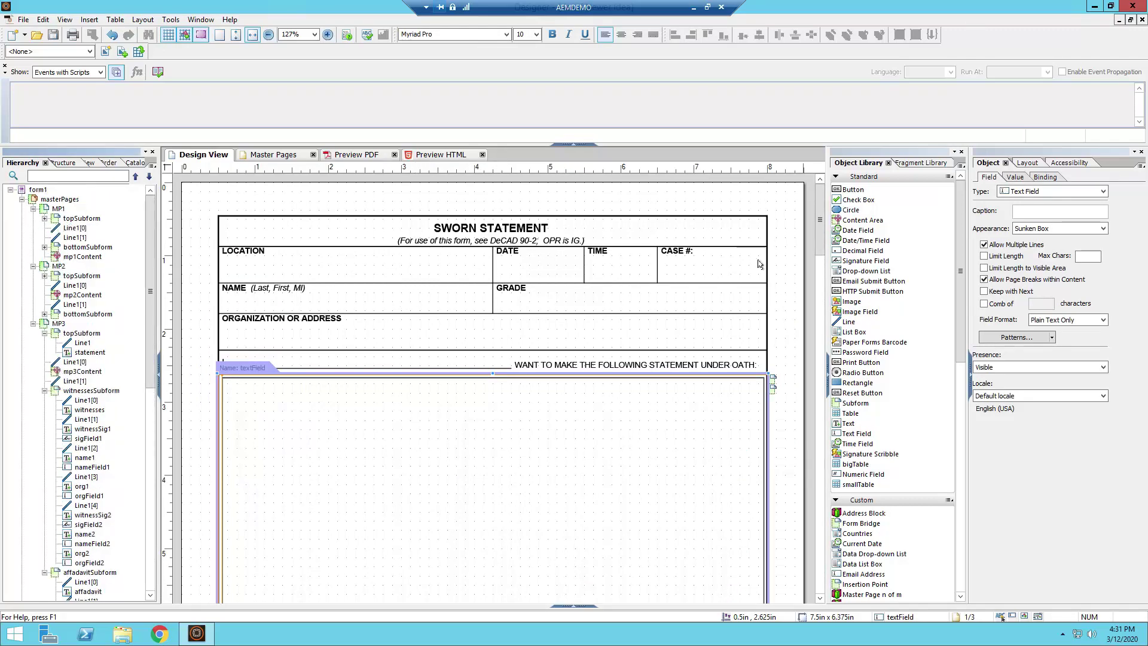
Step: Scroll the Design View canvas down past the statement field
{"action": "left_click_drag", "start_coordinate": [819, 239], "coordinate": [807, 335]}
{"action": "scroll", "coordinate": [808, 335], "scroll_direction": "down", "scroll_amount": 3}
{"action": "scroll", "coordinate": [545, 282], "scroll_direction": "up", "scroll_amount": 10}
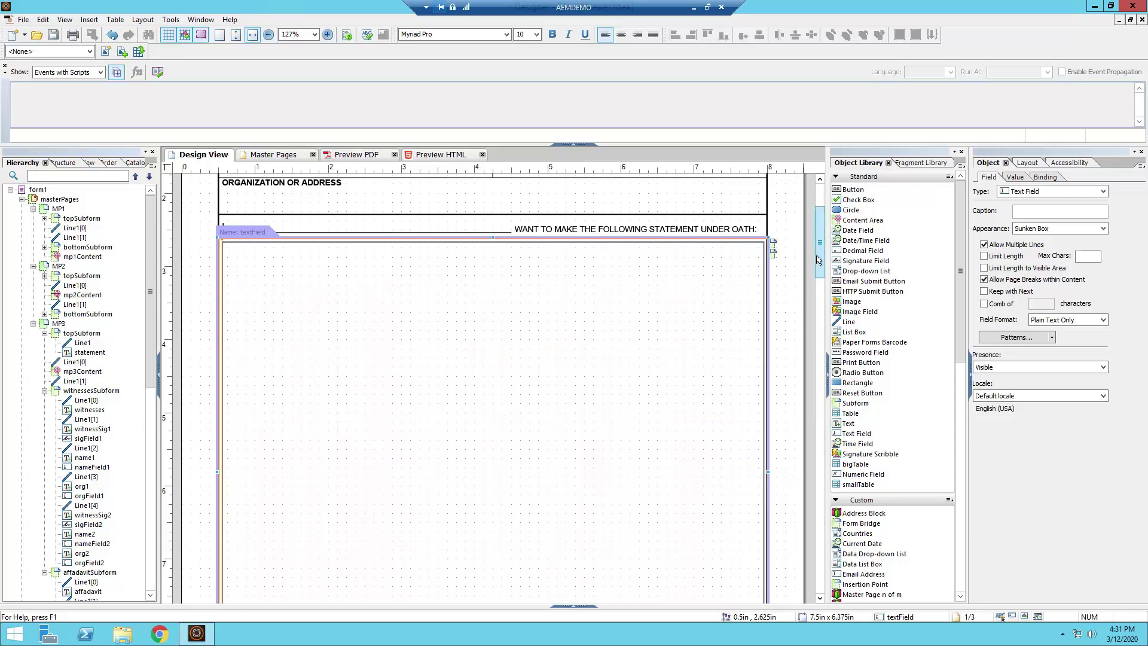
{"action": "left_click_drag", "start_coordinate": [818, 263], "coordinate": [792, 443]}
{"action": "left_click", "coordinate": [358, 154]}
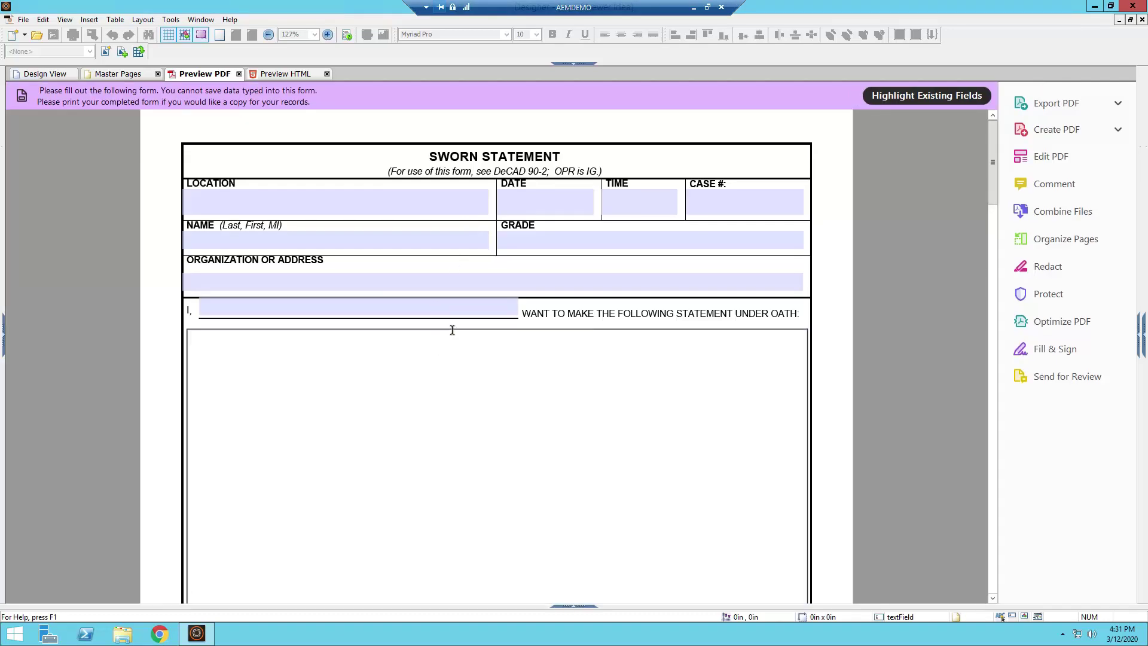
{"action": "left_click", "coordinate": [452, 330]}
{"action": "key", "text": "ctrl+v"}
{"action": "scroll", "coordinate": [879, 358], "scroll_direction": "down", "scroll_amount": 8}
{"action": "scroll", "coordinate": [802, 378], "scroll_direction": "up", "scroll_amount": 3}
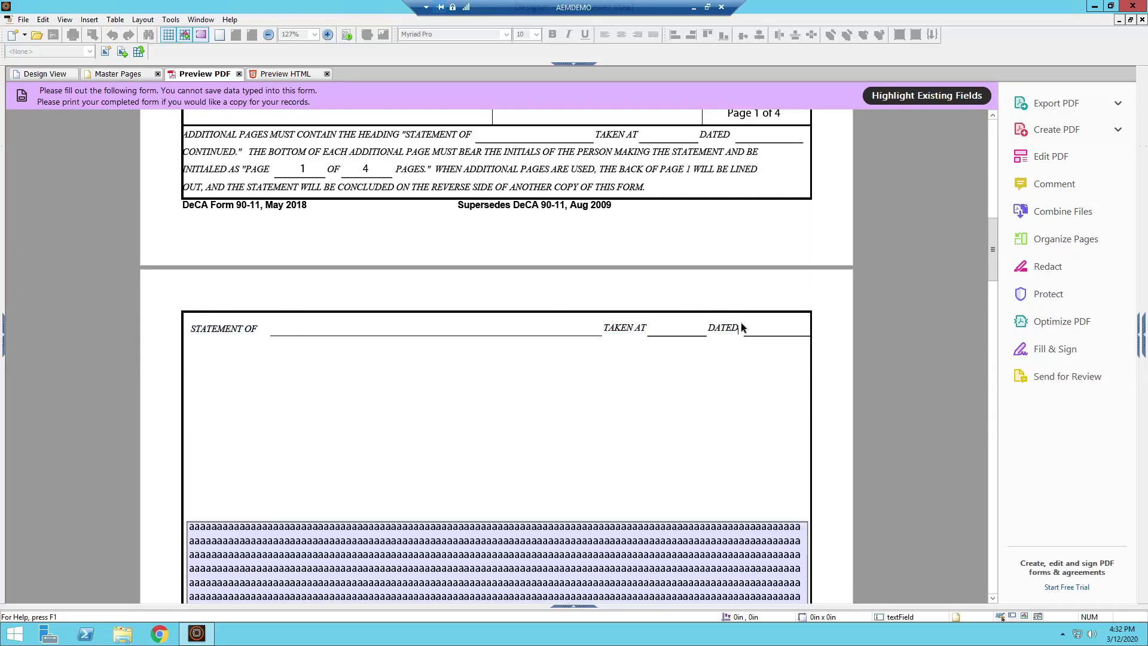
{"action": "scroll", "coordinate": [742, 323], "scroll_direction": "up", "scroll_amount": 14}
{"action": "scroll", "coordinate": [742, 323], "scroll_direction": "up", "scroll_amount": 8}
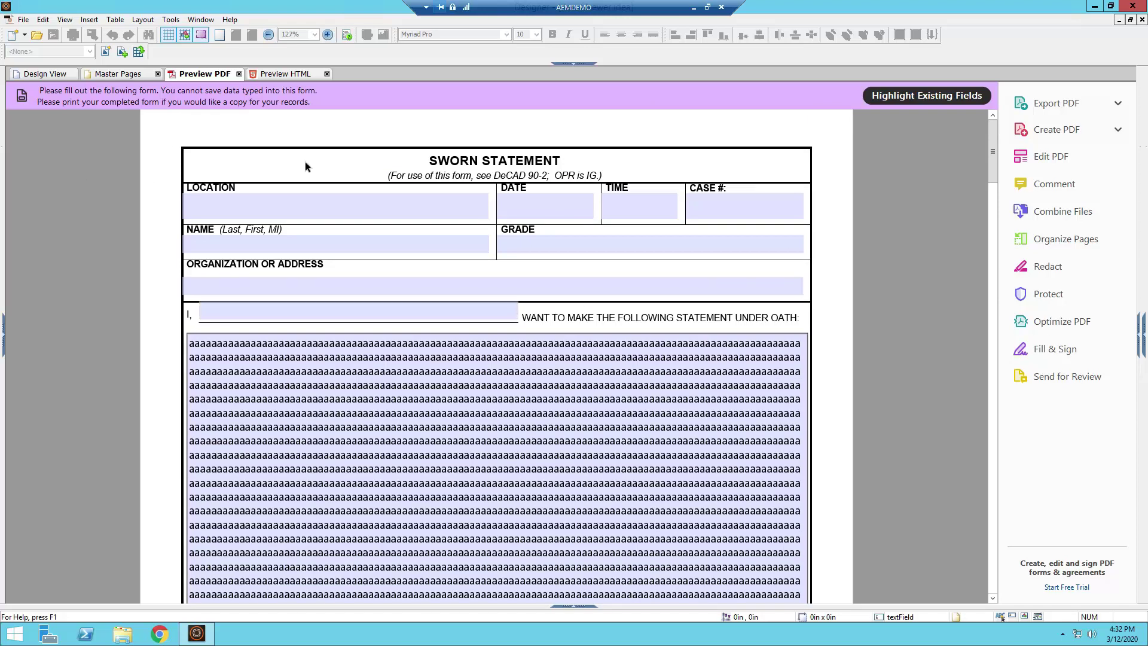
{"action": "scroll", "coordinate": [250, 137], "scroll_direction": "down", "scroll_amount": 20}
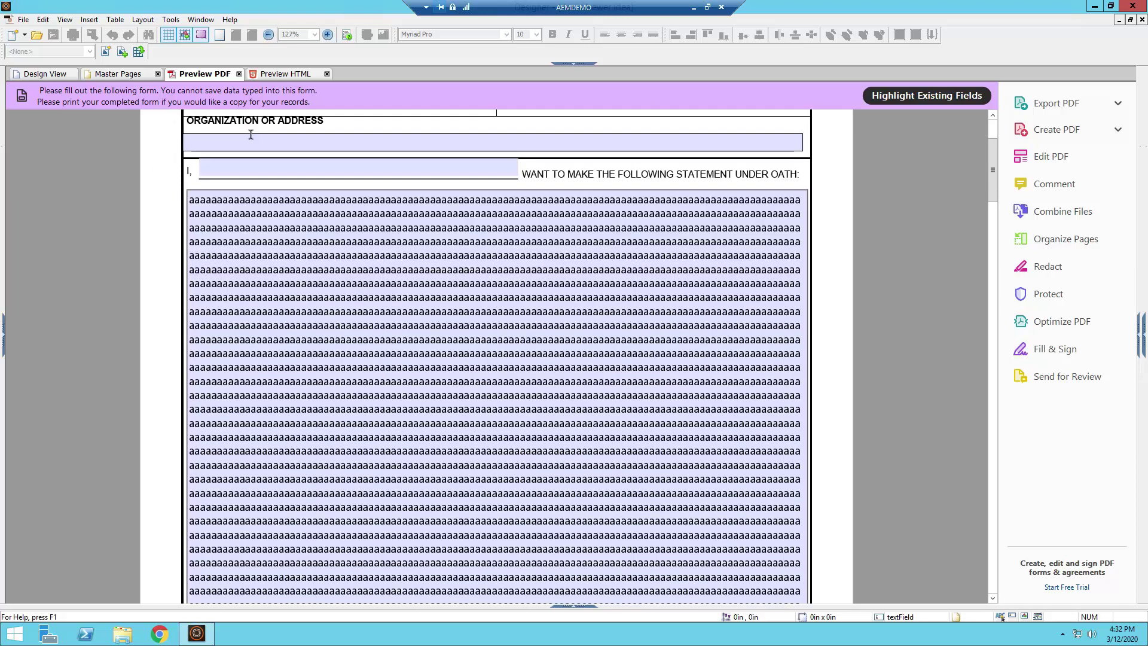
{"action": "scroll", "coordinate": [460, 317], "scroll_direction": "up", "scroll_amount": 2}
{"action": "scroll", "coordinate": [451, 233], "scroll_direction": "down", "scroll_amount": 9}
{"action": "scroll", "coordinate": [449, 242], "scroll_direction": "down", "scroll_amount": 4}
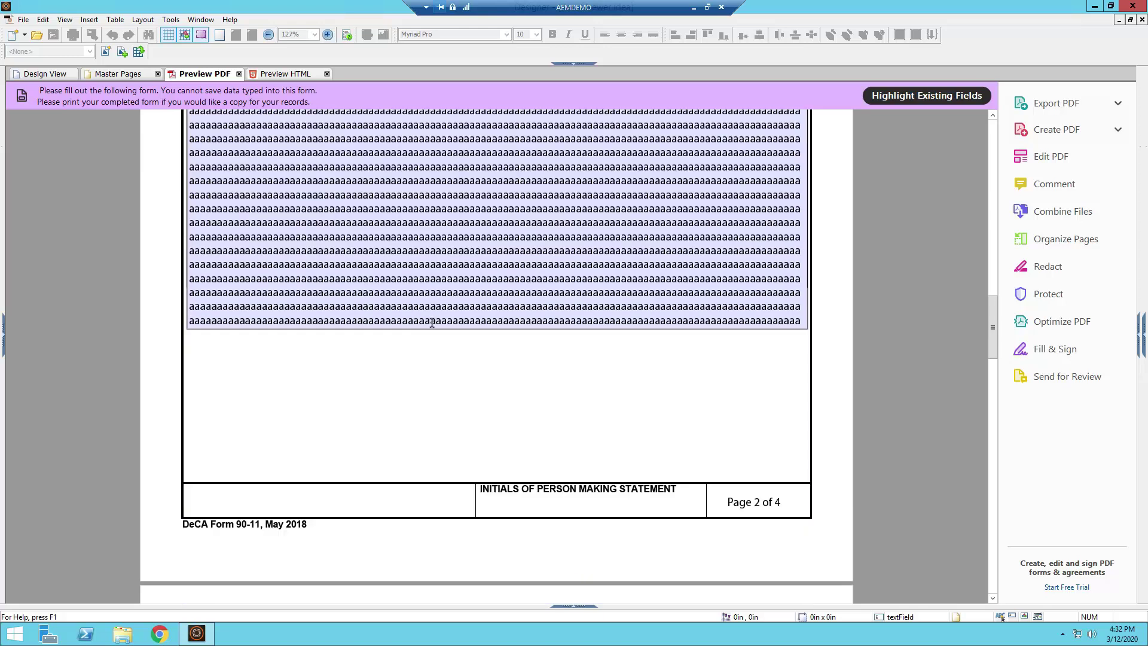
{"action": "left_click", "coordinate": [46, 72]}
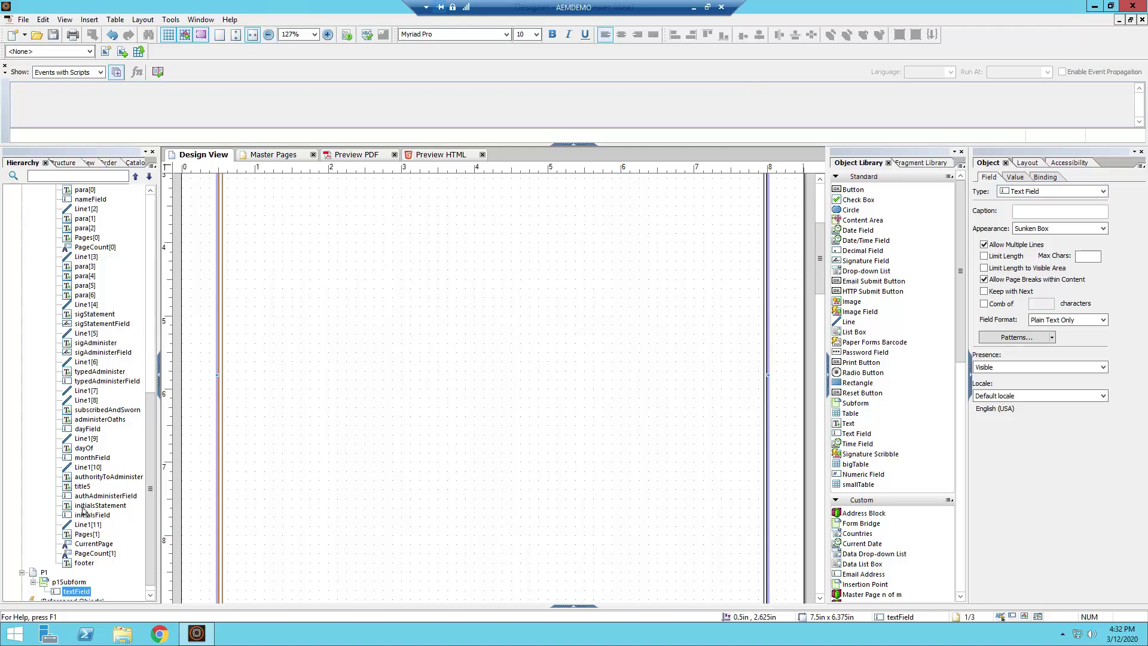
Step: View the Master Pages layouts, then collapse MP1, MP3 and masterPages in Hierarchy
{"action": "scroll", "coordinate": [143, 497], "scroll_direction": "up", "scroll_amount": 15}
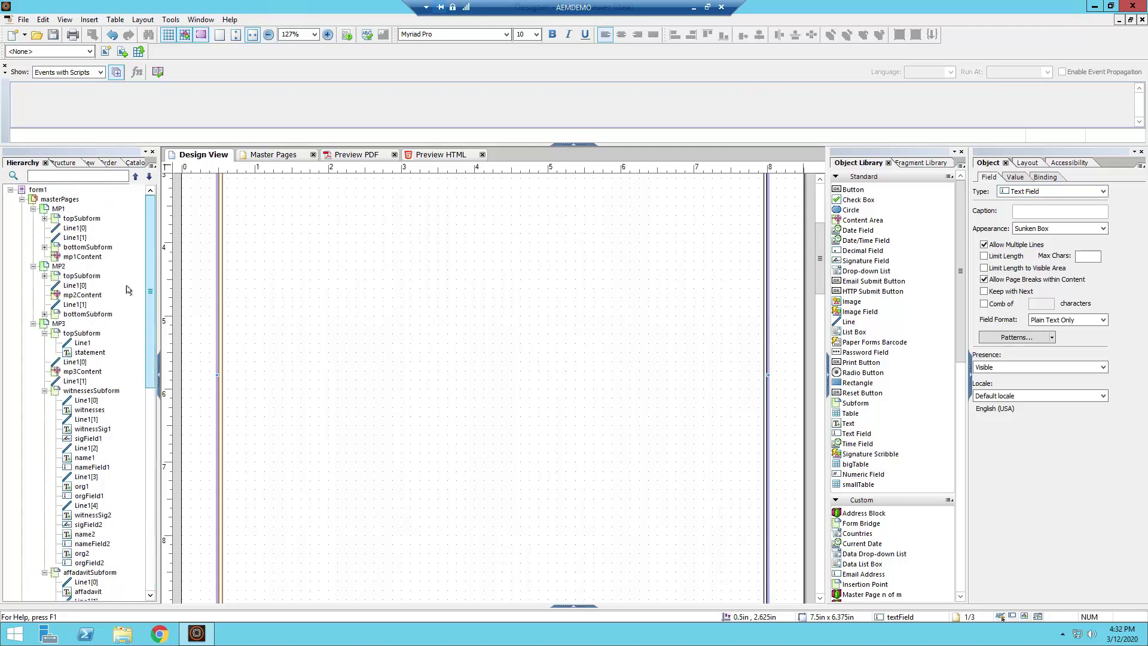
{"action": "left_click", "coordinate": [71, 259]}
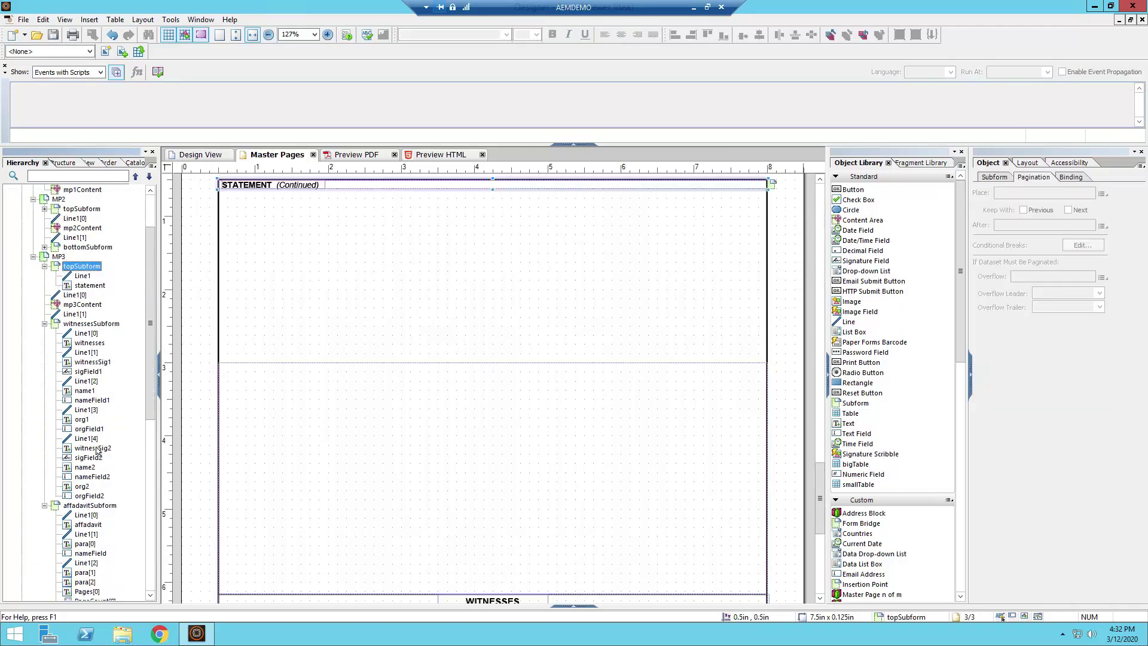
{"action": "scroll", "coordinate": [36, 208], "scroll_direction": "up", "scroll_amount": 3}
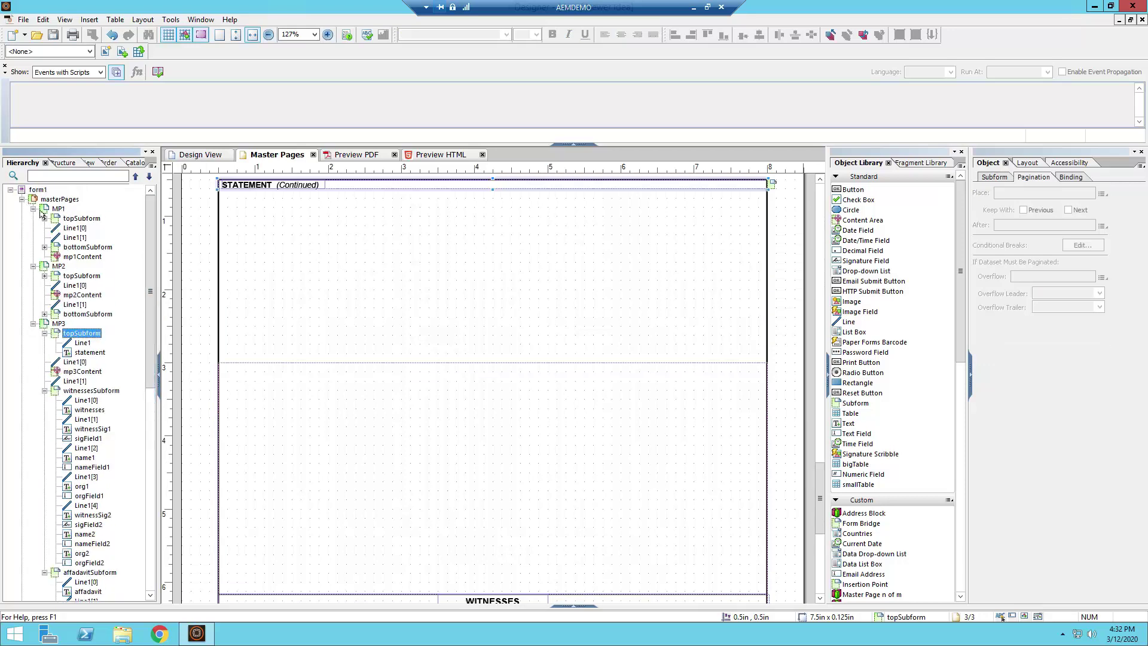
{"action": "left_click", "coordinate": [33, 209]}
{"action": "left_click", "coordinate": [33, 275]}
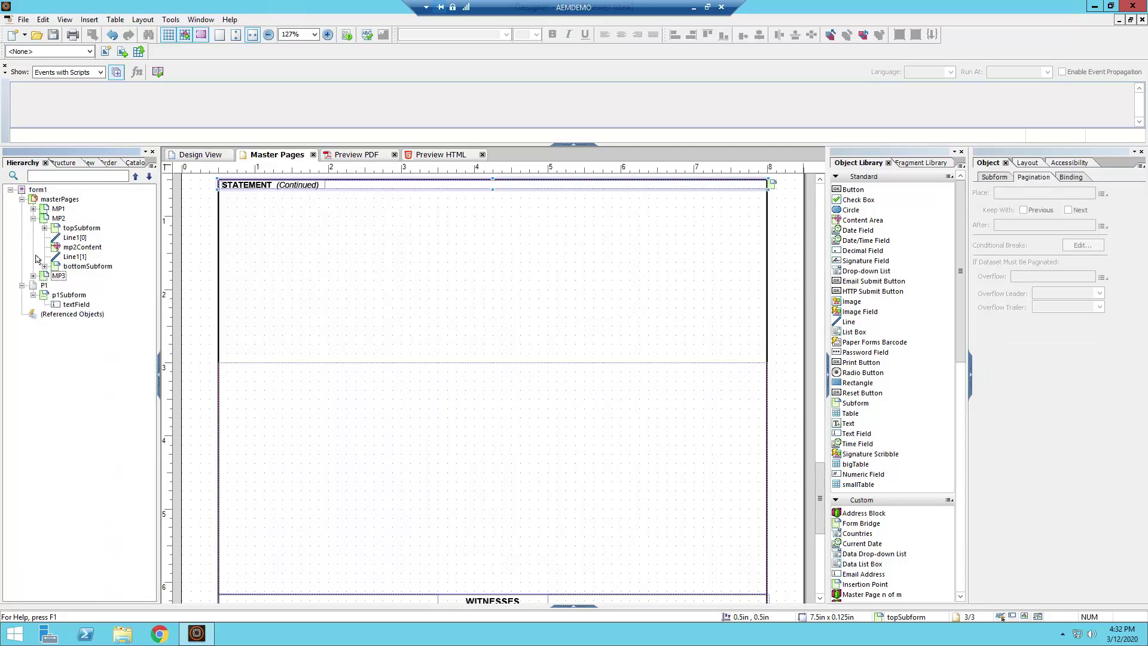
{"action": "left_click", "coordinate": [22, 200]}
Step: Select p1Subform, textField and then page P1 to compare their Pagination overflow
{"action": "left_click", "coordinate": [53, 218]}
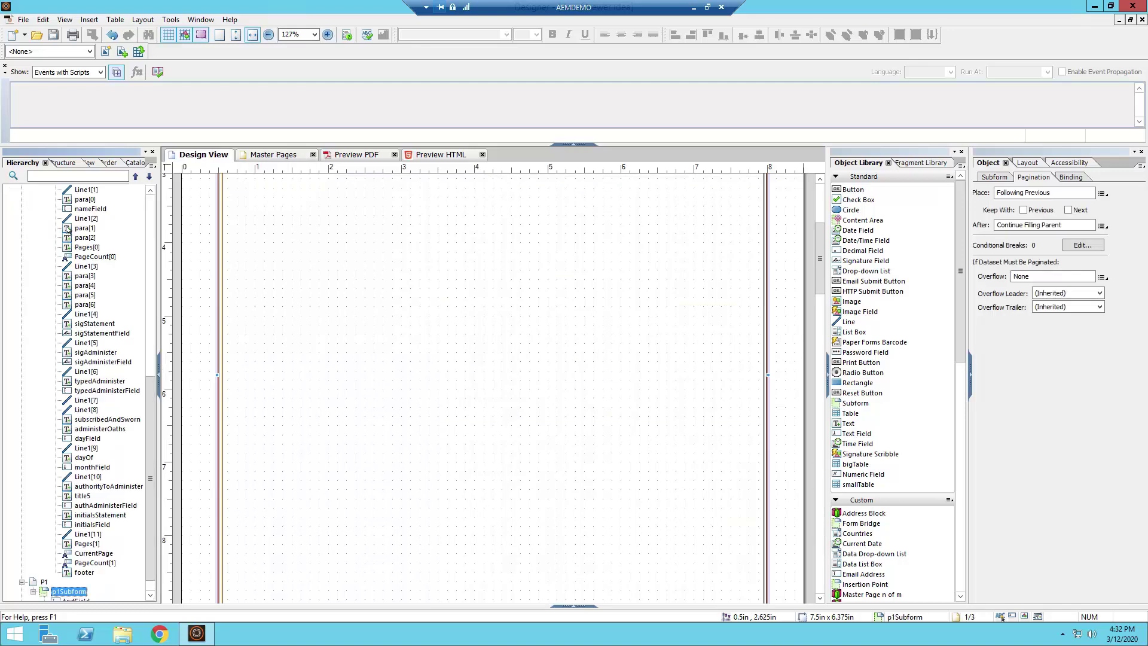
{"action": "scroll", "coordinate": [87, 508], "scroll_direction": "down", "scroll_amount": 1}
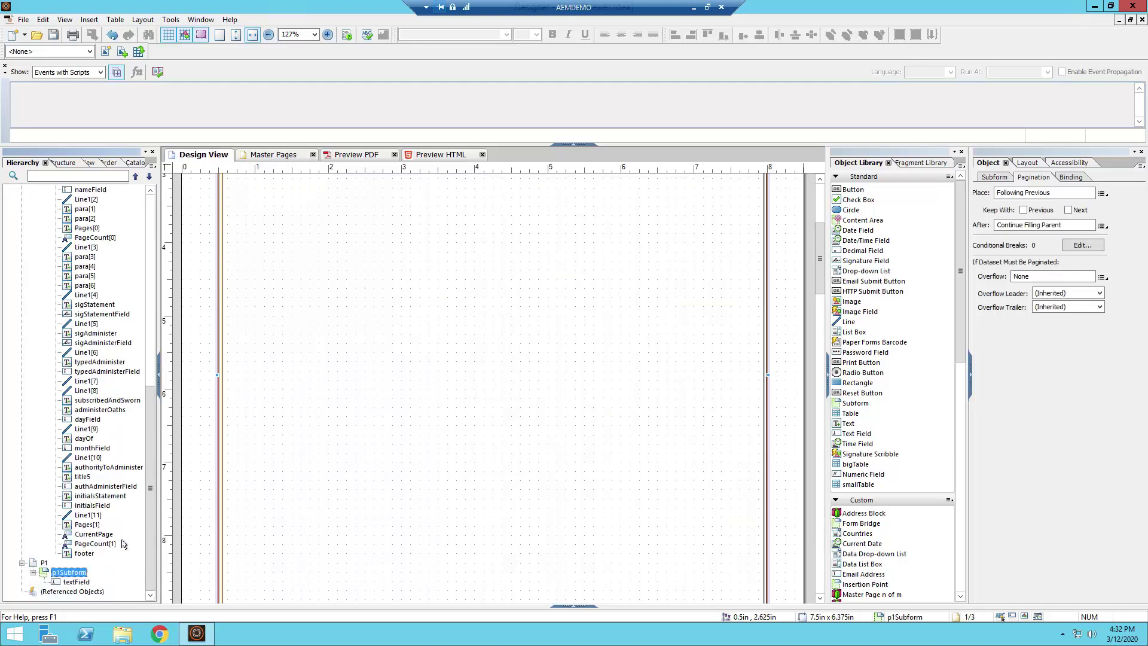
{"action": "left_click", "coordinate": [76, 582]}
{"action": "left_click", "coordinate": [352, 561]}
{"action": "left_click", "coordinate": [38, 563]}
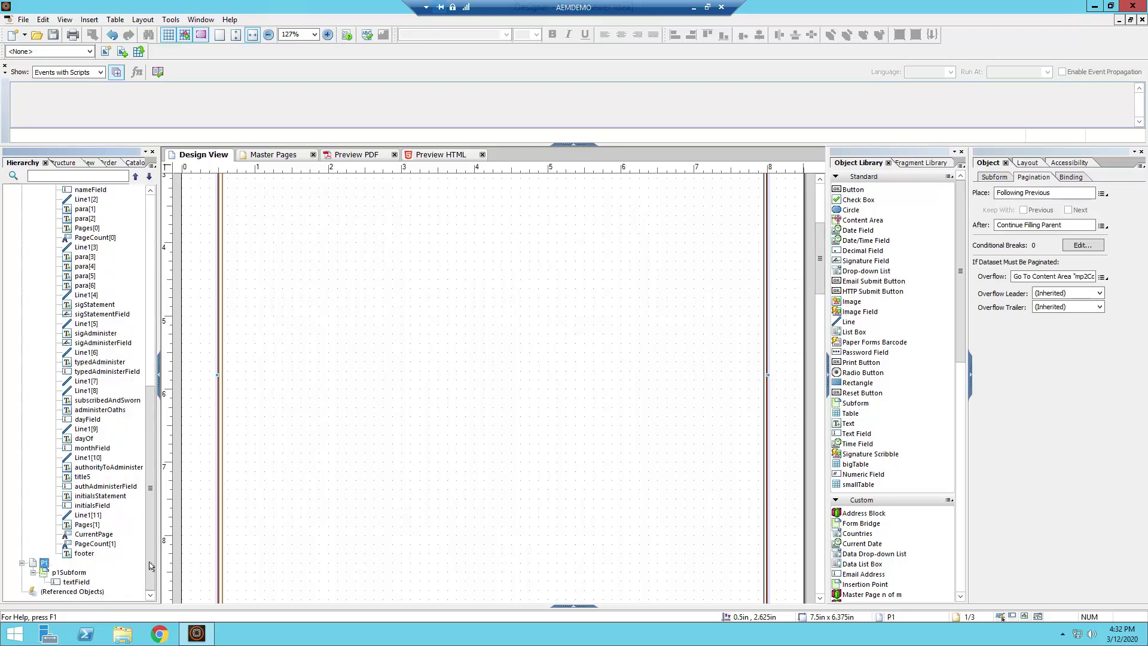
Step: Select p1Subform, then page P1 to view its pagination settings
{"action": "left_click", "coordinate": [69, 572]}
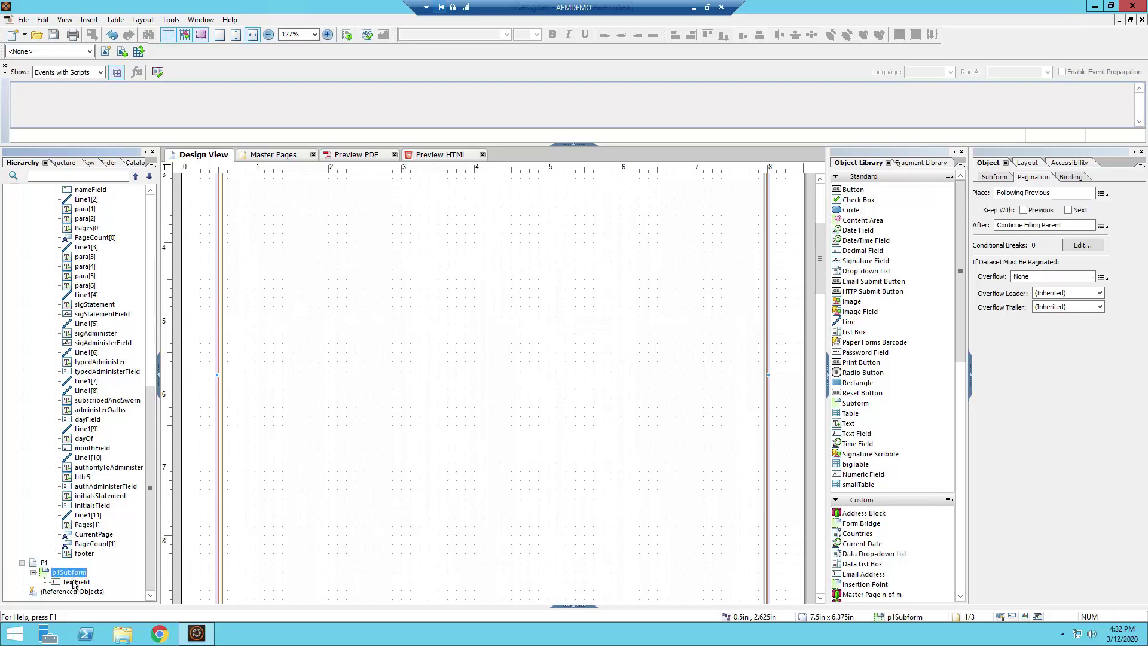
{"action": "left_click", "coordinate": [42, 565]}
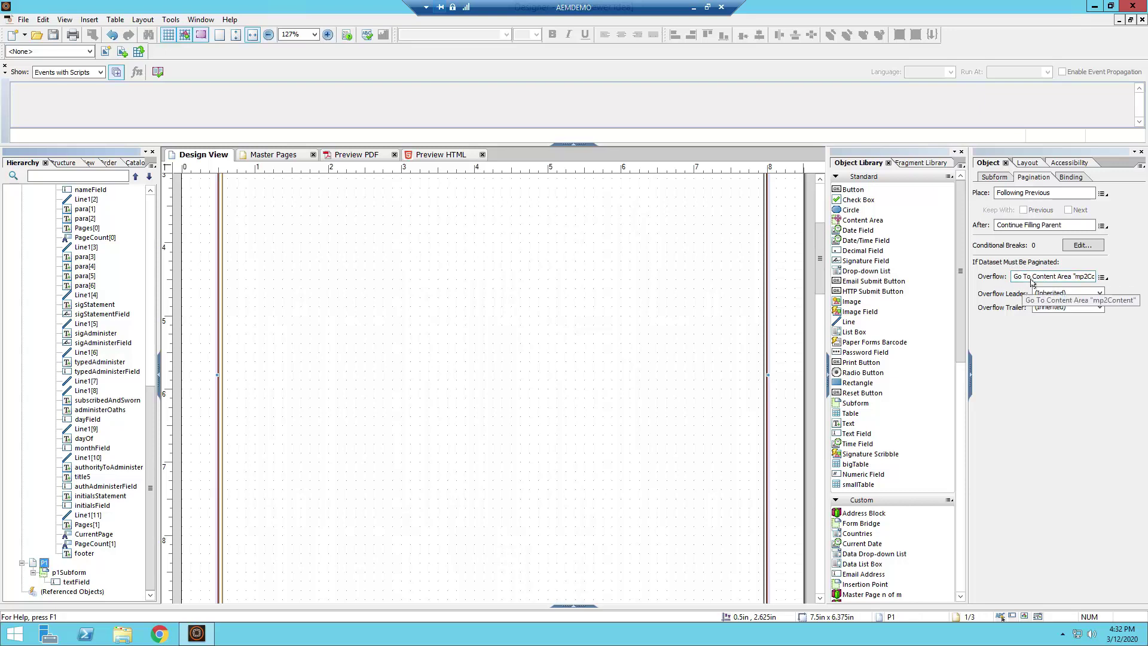
{"action": "scroll", "coordinate": [441, 451], "scroll_direction": "up", "scroll_amount": 13}
{"action": "scroll", "coordinate": [475, 400], "scroll_direction": "down", "scroll_amount": 13}
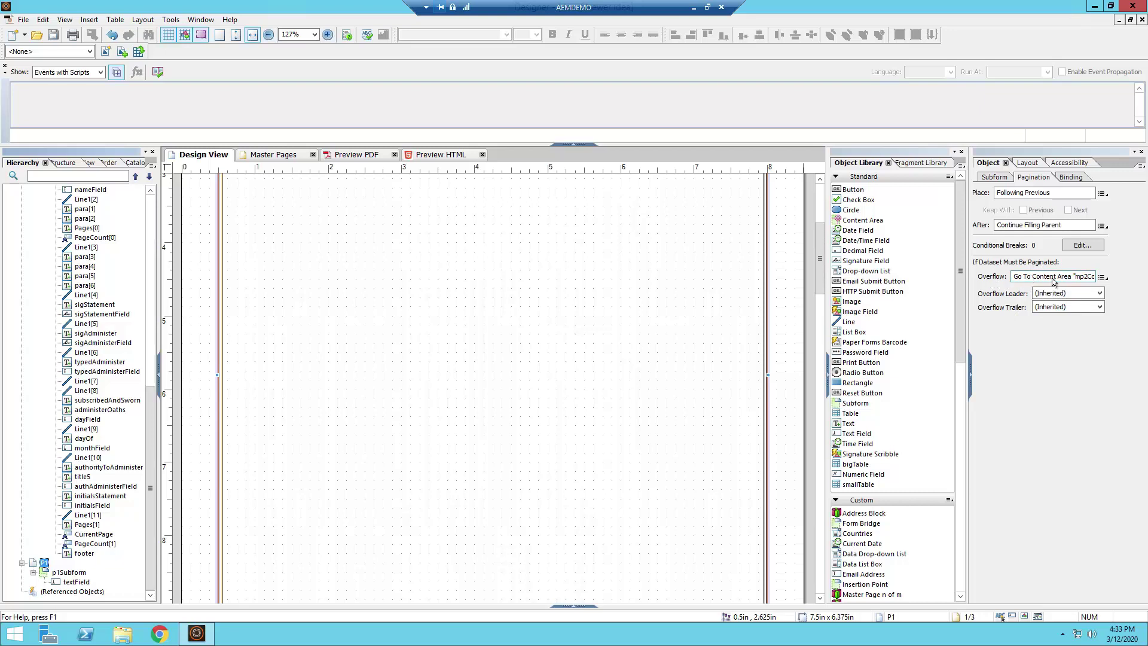
Step: Open P1's Overflow menu to view Go To Content Area > mp2Content, closing it unchanged
{"action": "left_click", "coordinate": [1103, 277]}
{"action": "mouse_move", "coordinate": [1058, 309]}
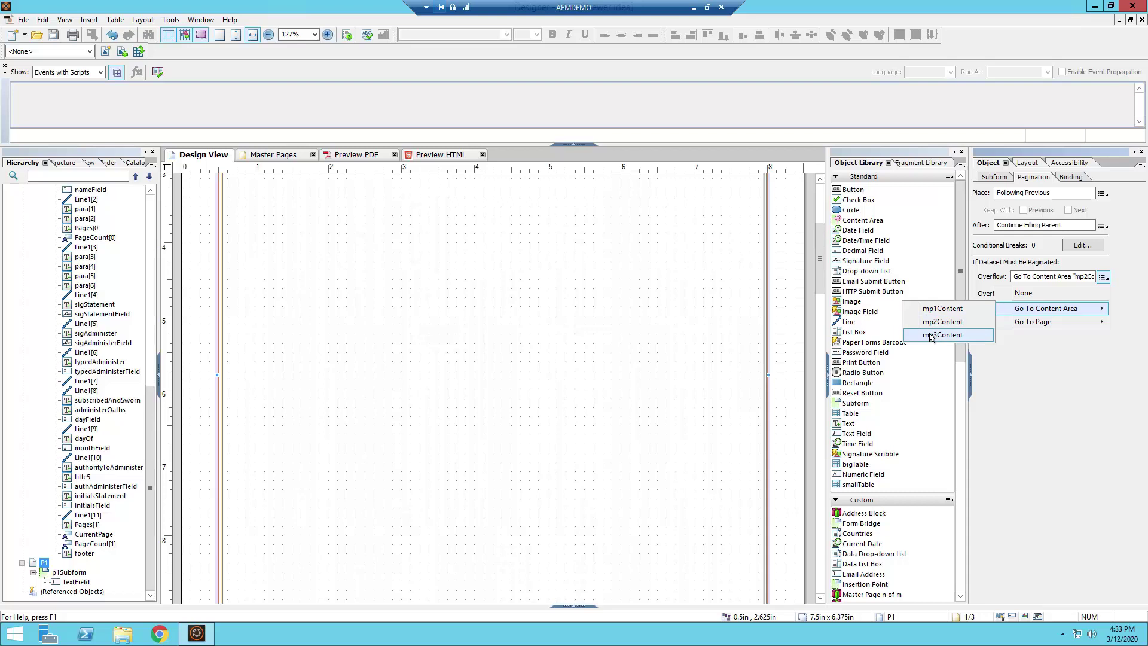
{"action": "left_click", "coordinate": [1051, 353]}
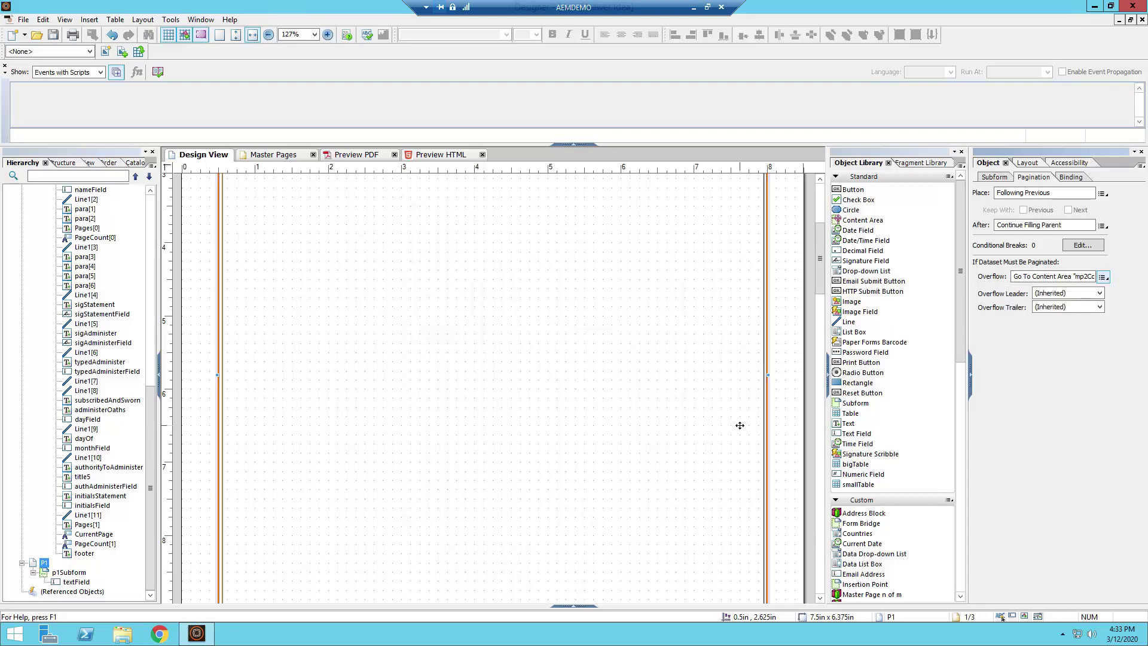
{"action": "left_click_drag", "start_coordinate": [823, 238], "coordinate": [824, 203]}
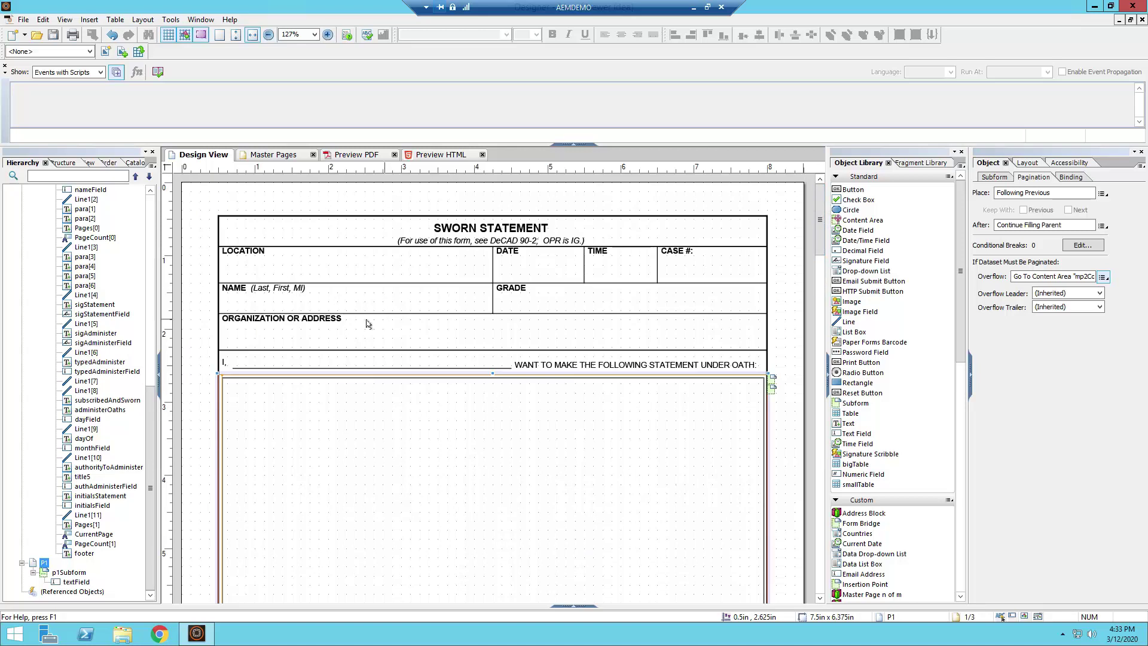